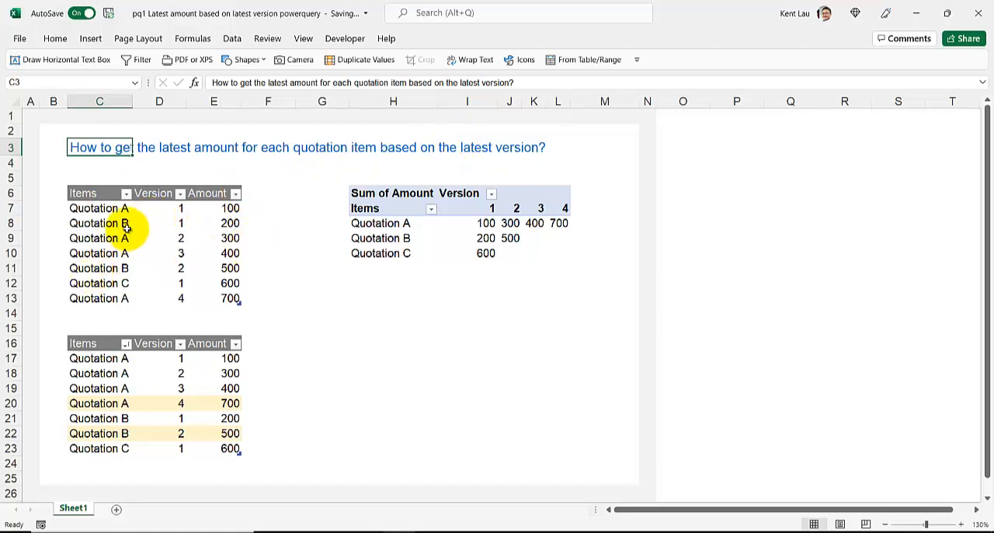
- Copy the Quotation A version 4 row from the sorted table to the cells starting at H20
click(91, 208)
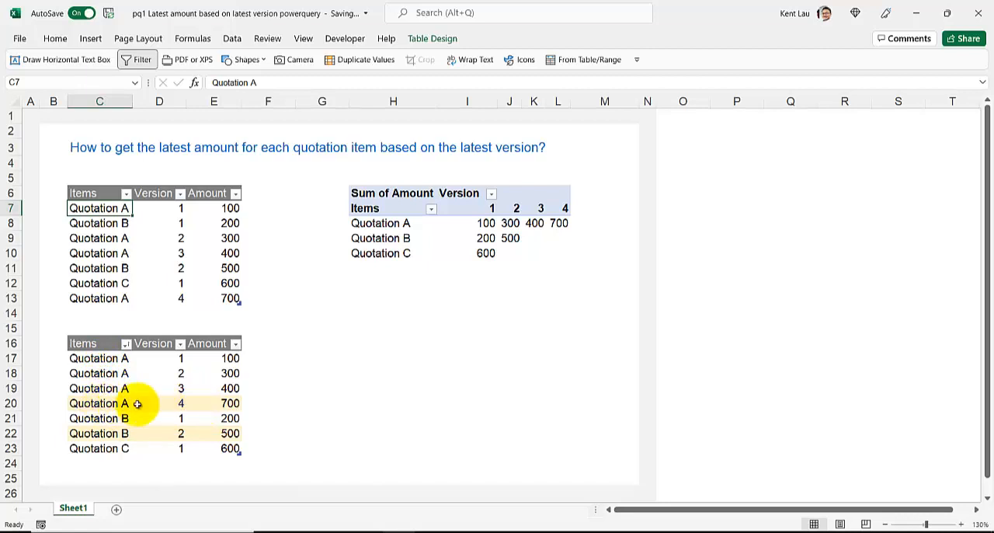
click(213, 405)
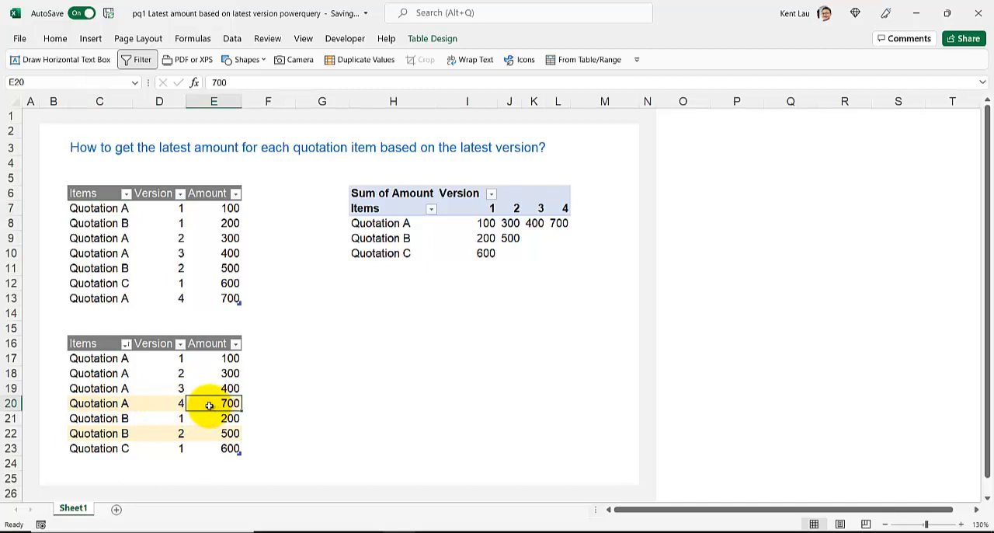
drag(142, 404, 233, 406)
key(ctrl+c)
key(ctrl+q)
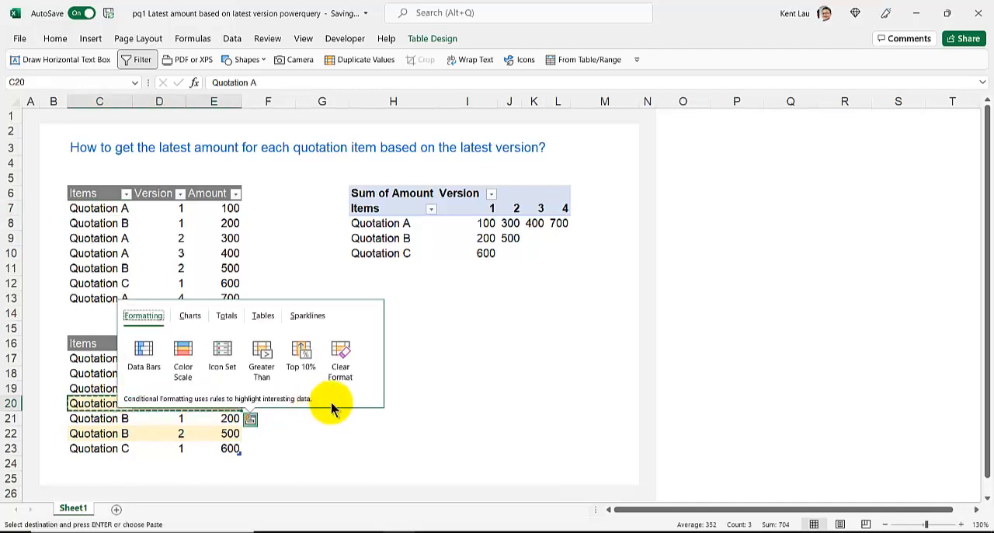
click(379, 405)
key(ctrl+v)
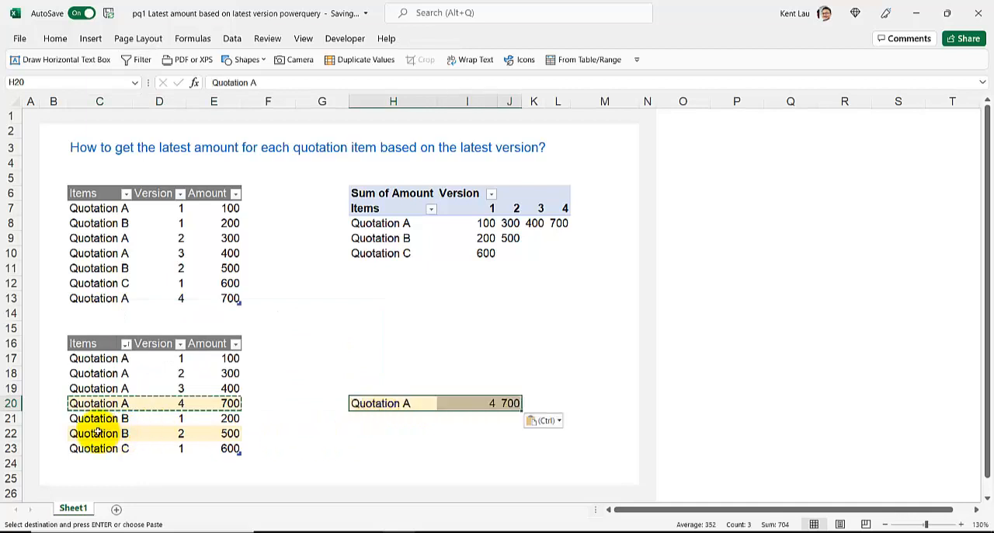
- Copy the Quotation B version 2 and Quotation C version 1 rows to H21 and H22
drag(98, 433, 231, 431)
key(ctrl+c)
click(365, 420)
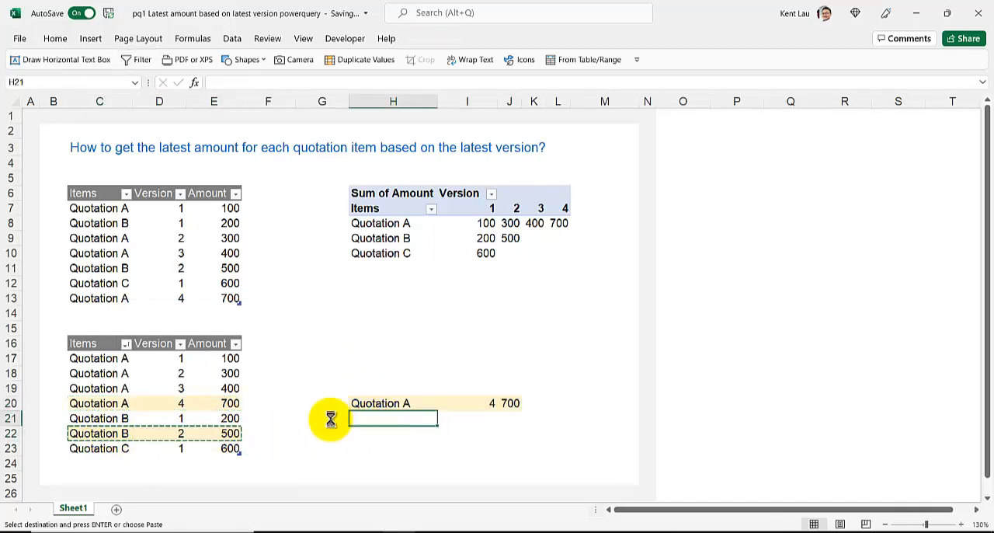
key(ctrl+v)
drag(87, 448, 225, 448)
key(ctrl+c)
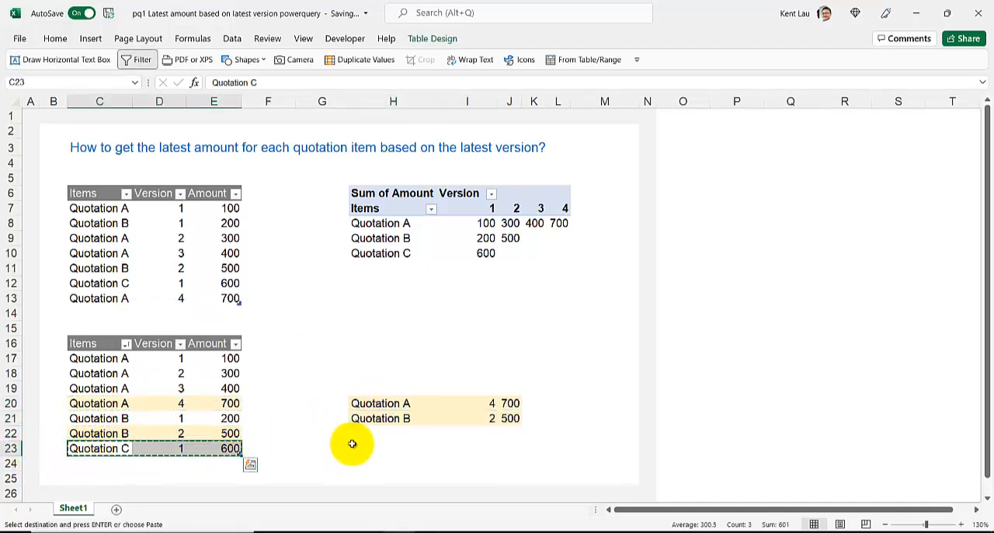
click(358, 433)
key(ctrl+v)
- Enter the heading "Expected outcome" in cell H17 above the copied rows
click(355, 358)
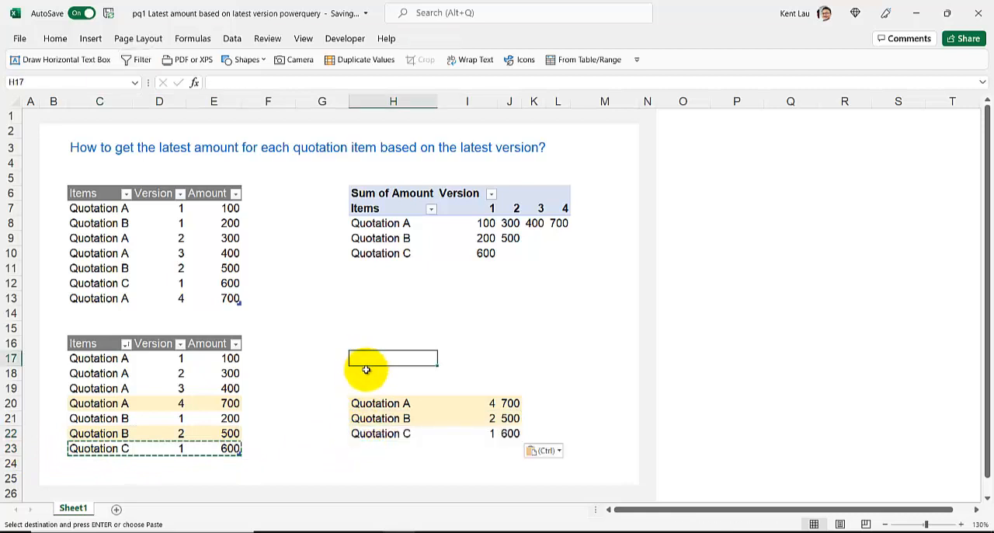
text(Expected)
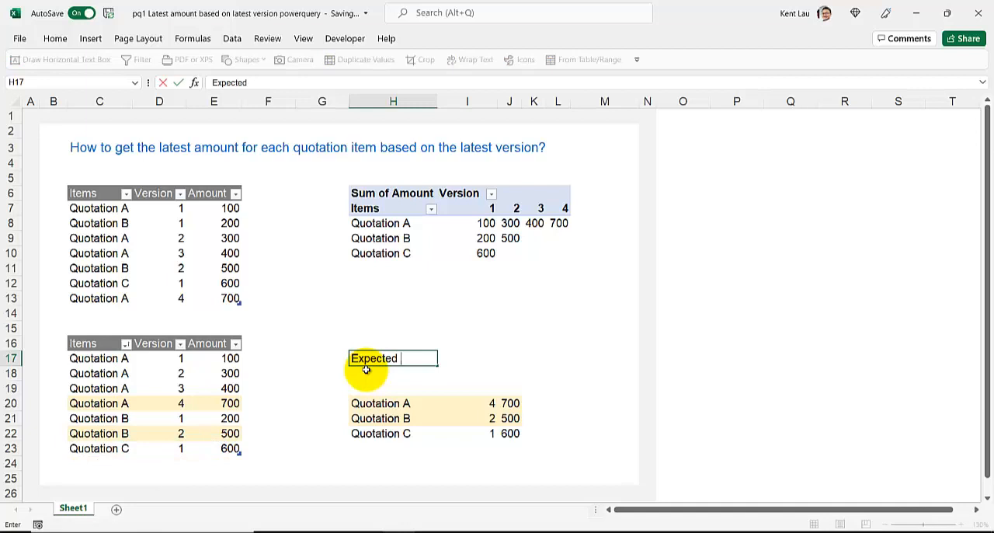
text( outcome)
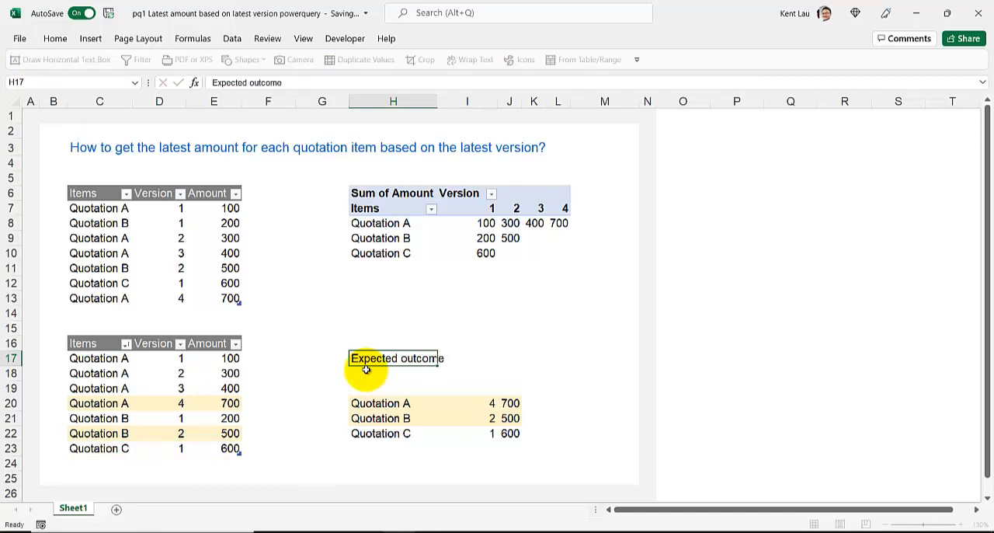
key(Return)
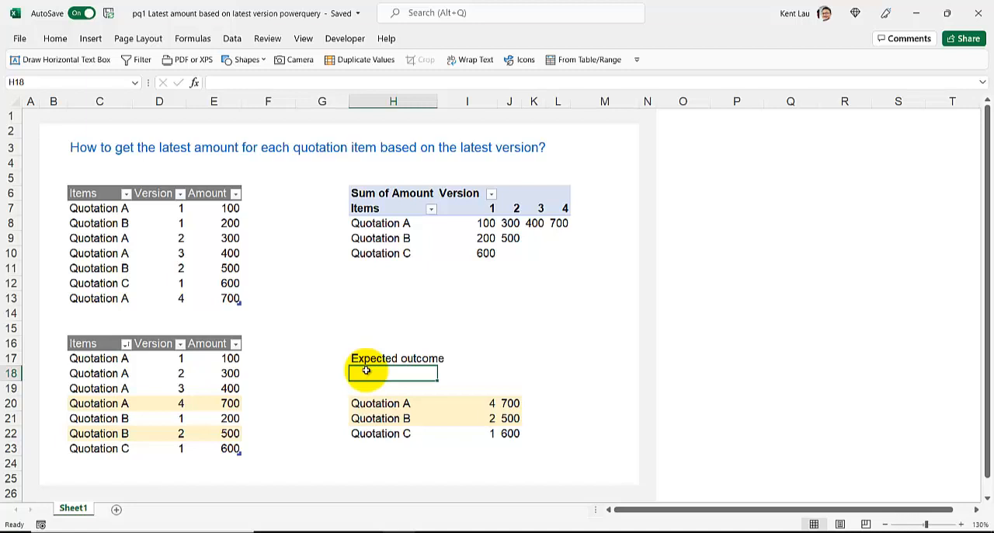
- Examine the latest-version amount of each quotation in the PivotTable
click(377, 224)
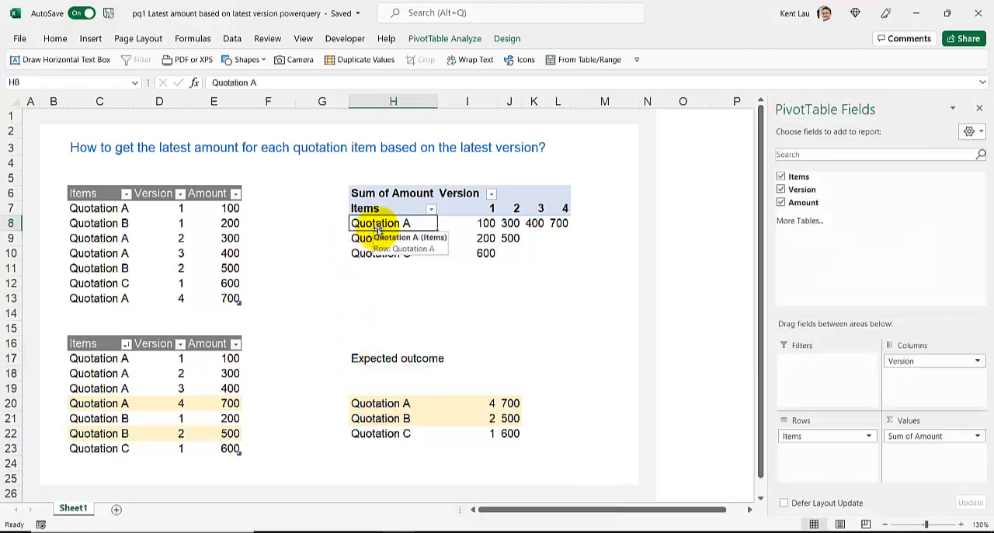
click(561, 224)
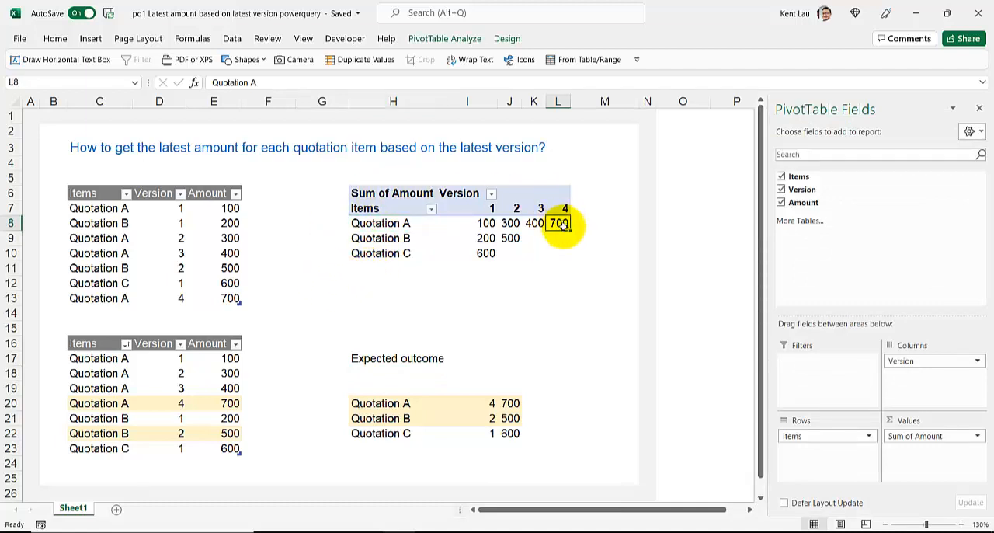
click(509, 239)
click(485, 252)
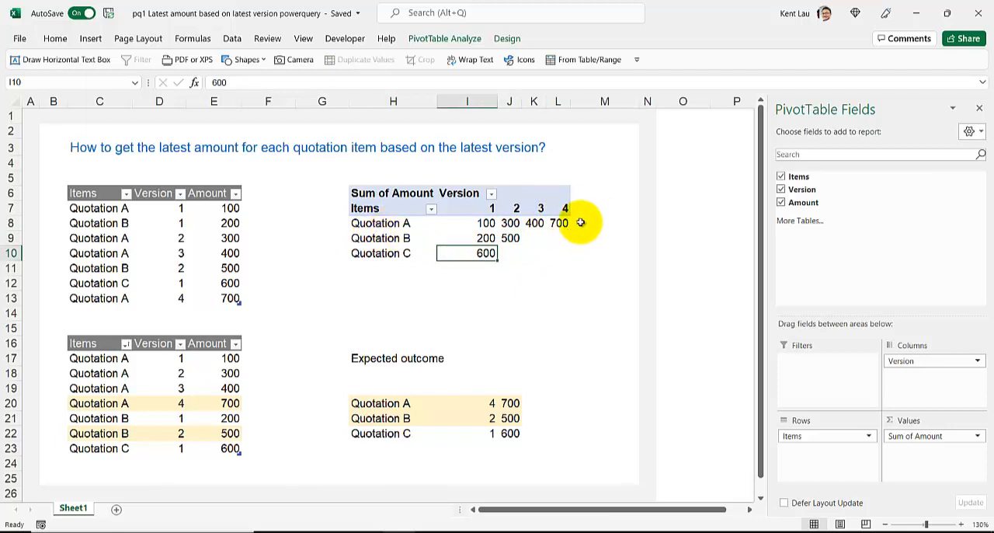
right_click(500, 225)
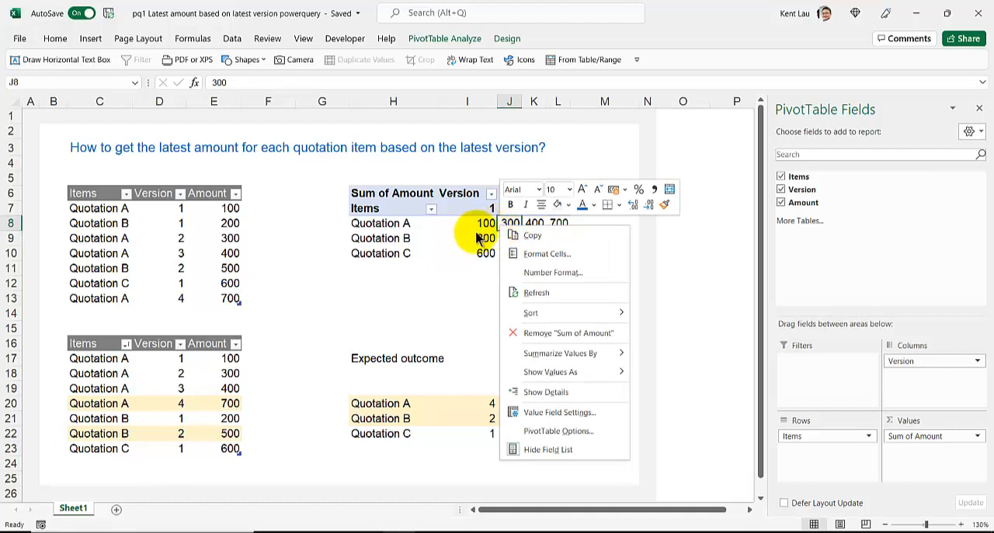
key(Escape)
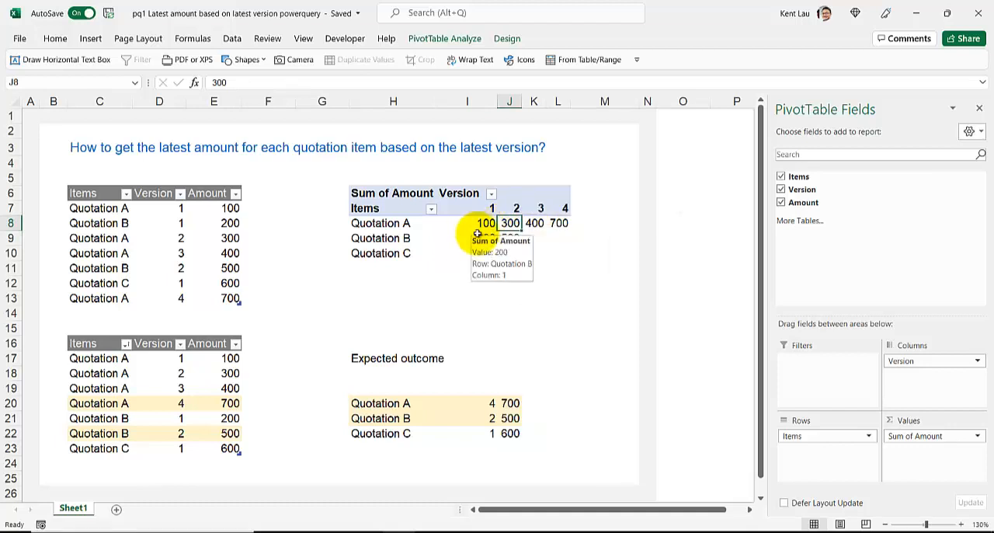
- Move the PivotTable's Version field from the columns to the values and summarize it by Max
drag(901, 362, 918, 438)
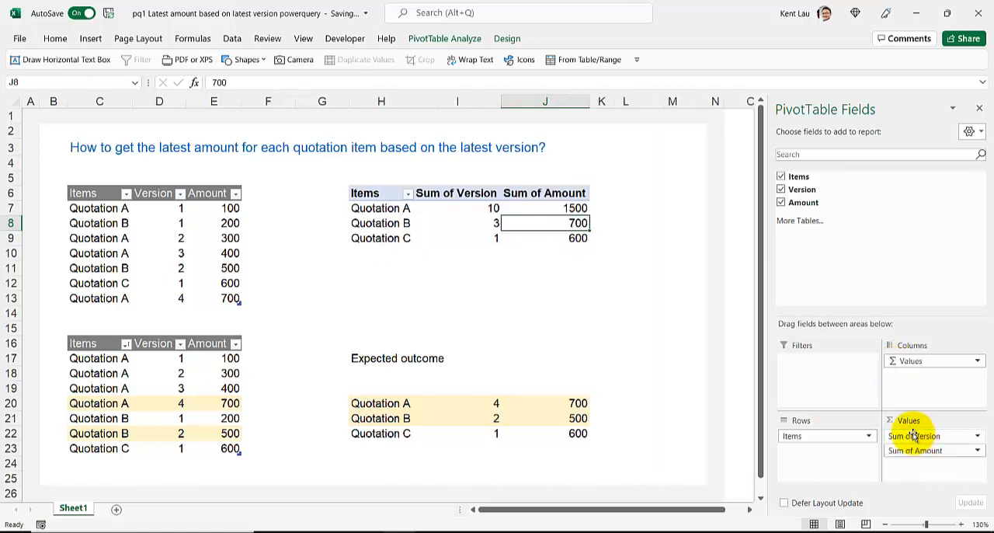
right_click(454, 227)
mouse_move(485, 317)
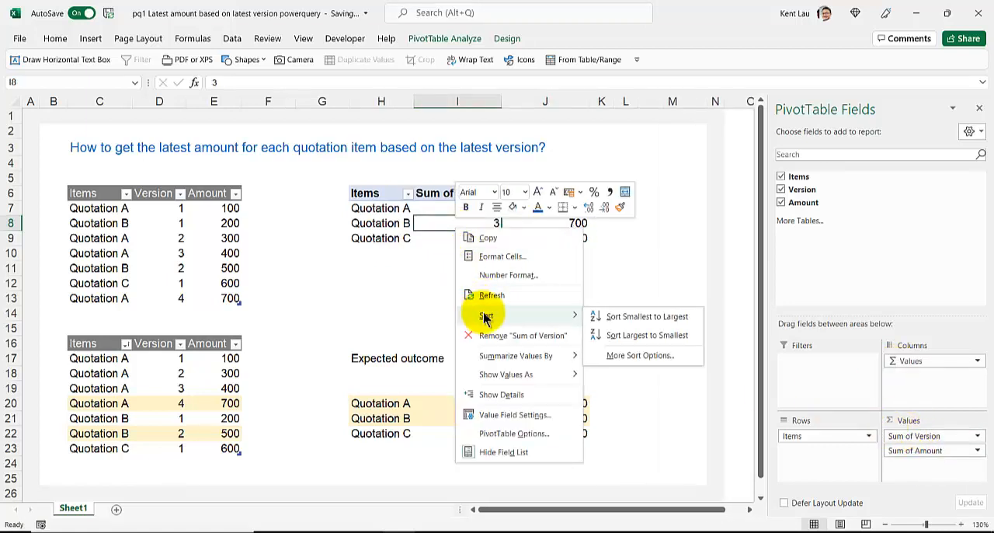
mouse_move(540, 357)
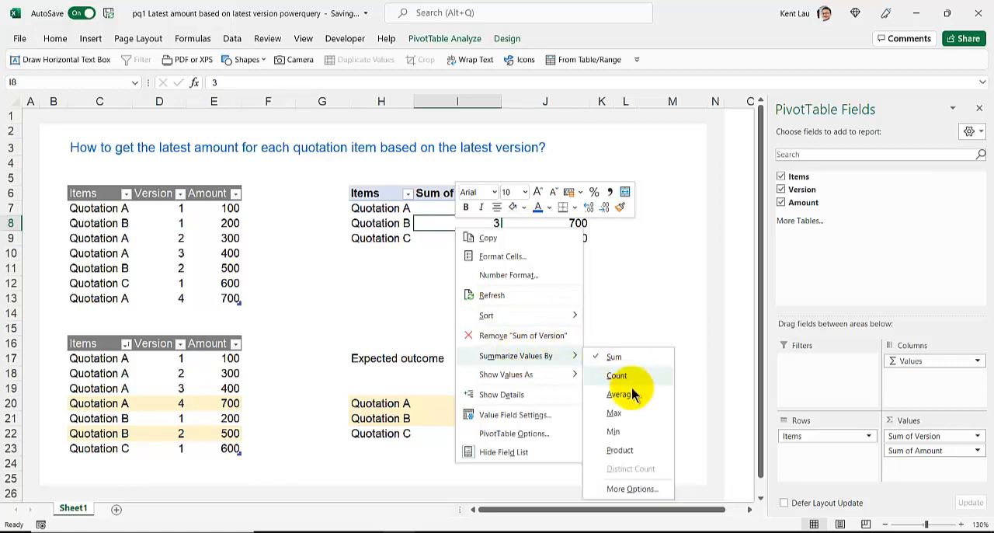
click(630, 413)
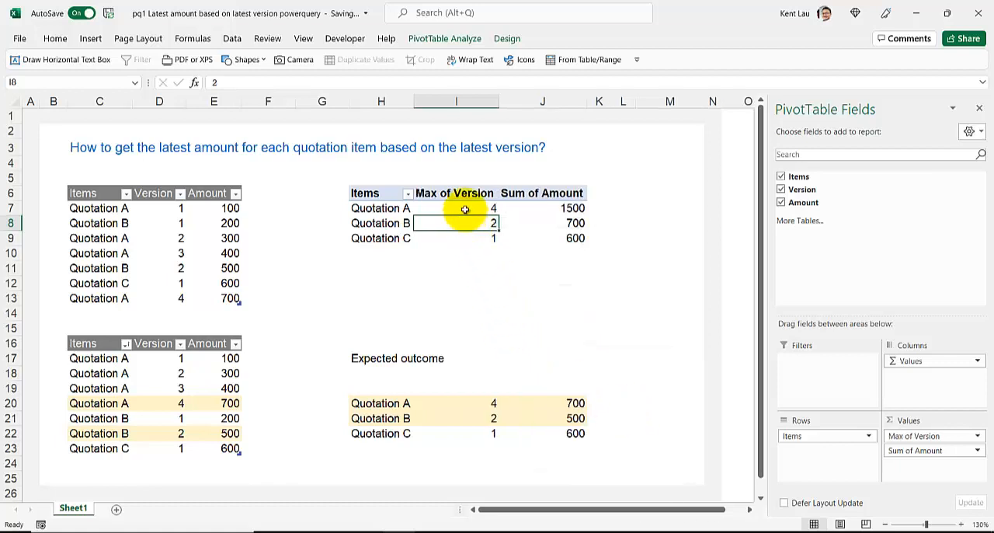
- Try Amount as a row field in the PivotTable, replacing the existing cell data, and undo the change
click(533, 209)
click(457, 211)
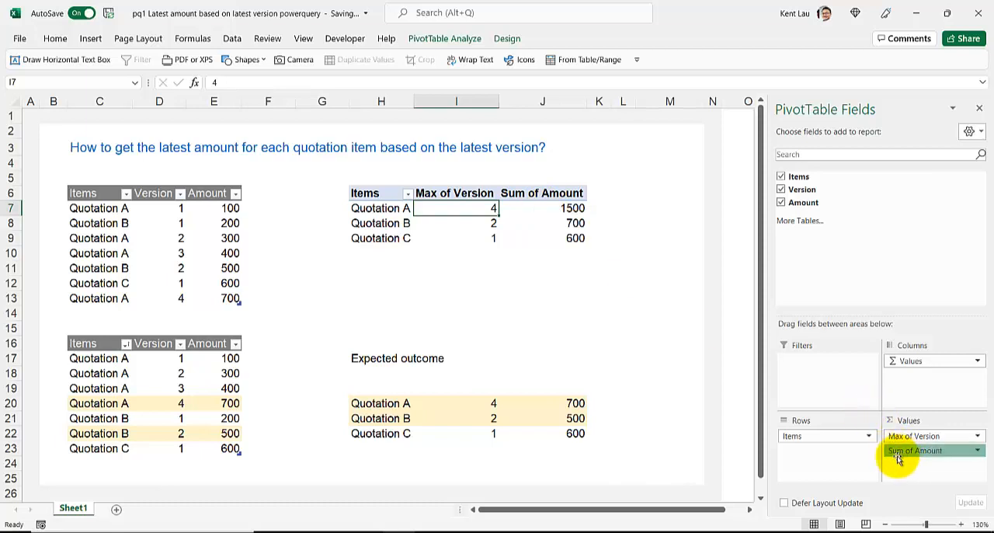
drag(898, 458, 826, 459)
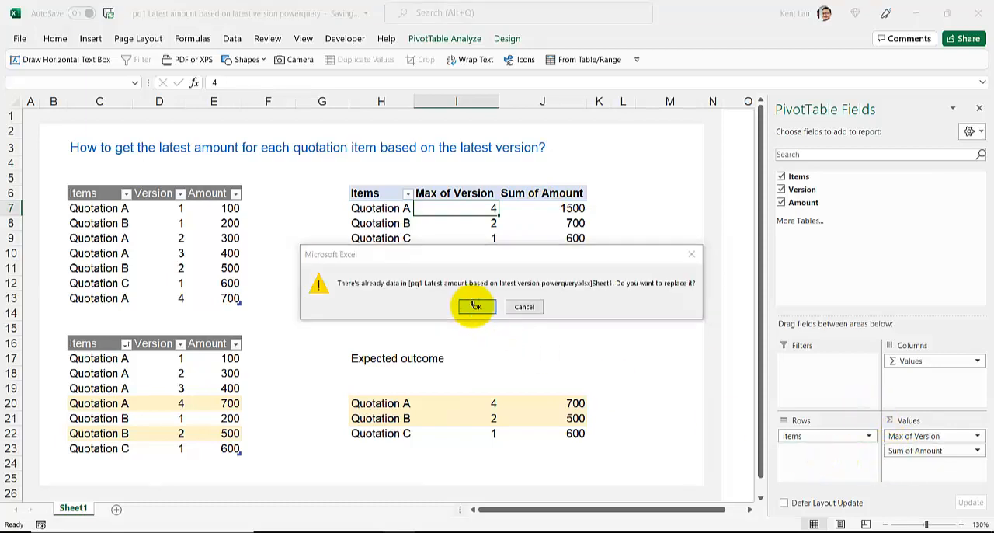
click(473, 305)
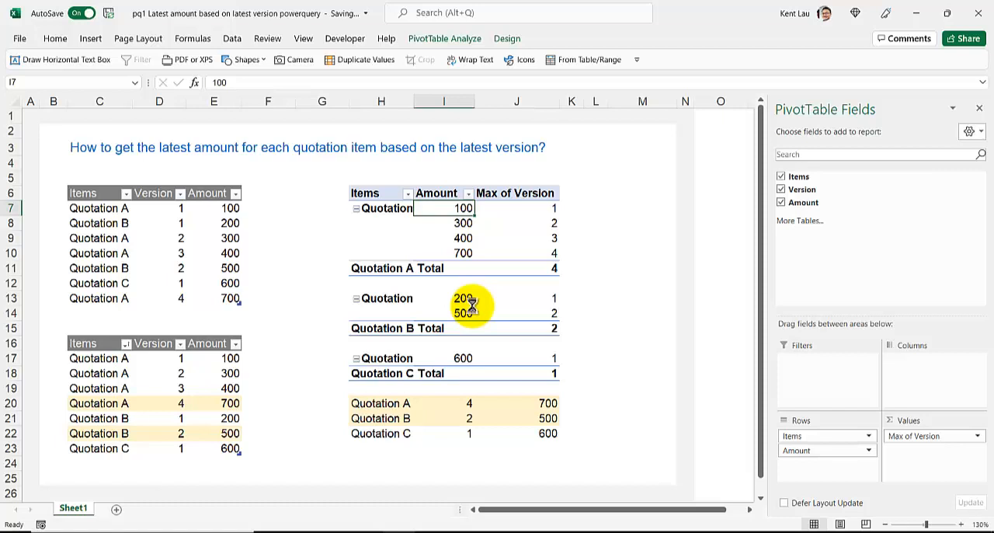
key(ctrl+z)
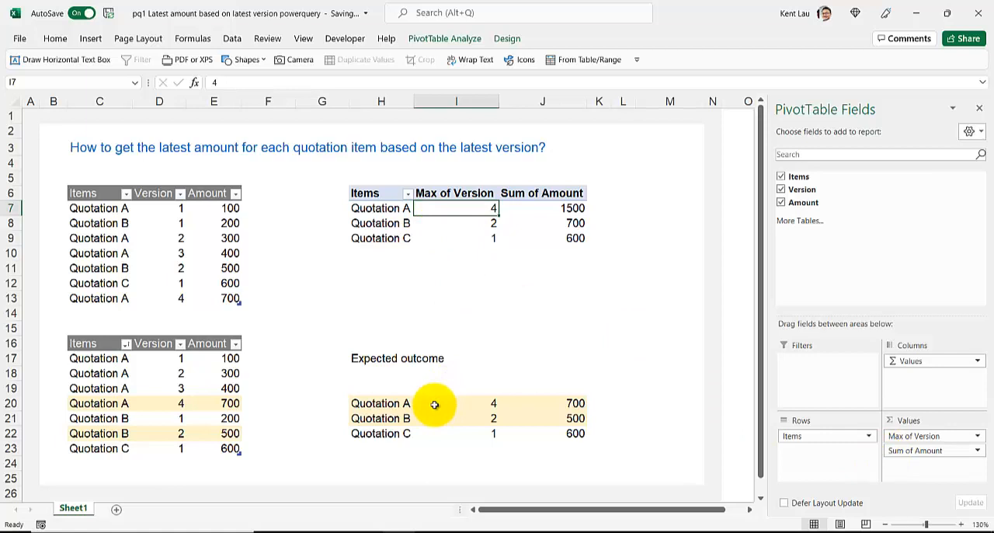
- Check the unsorted quotation table's name and load that table into the Power Query Editor
click(361, 359)
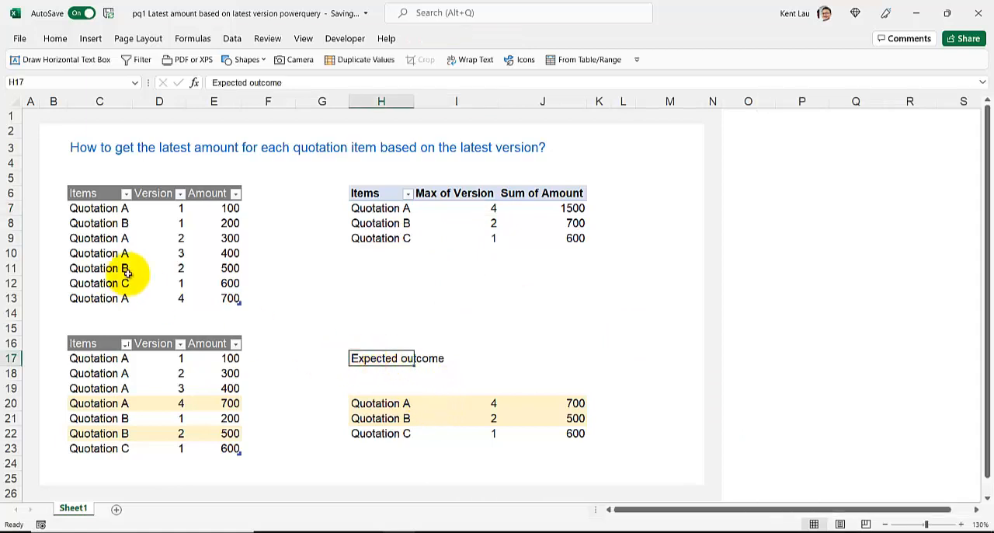
click(127, 272)
click(120, 238)
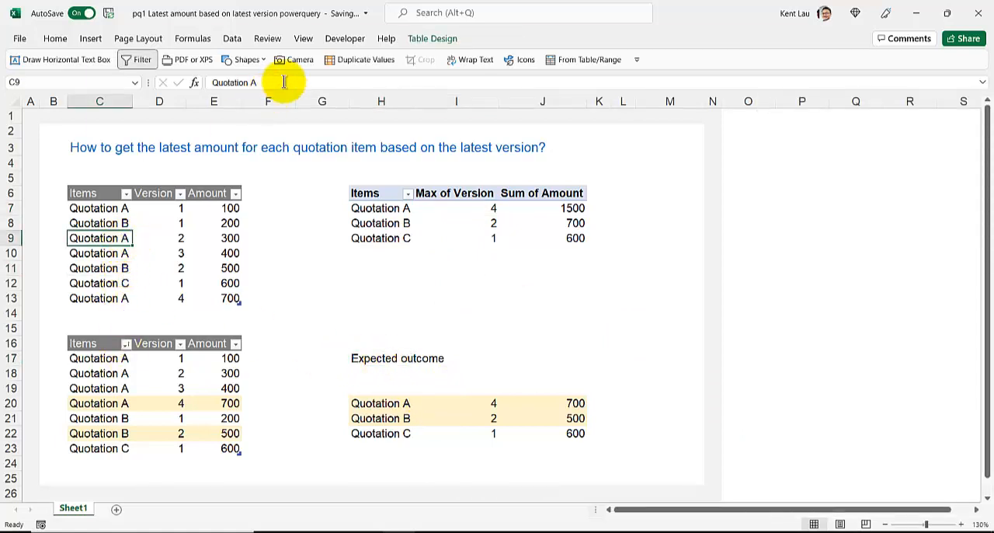
click(432, 38)
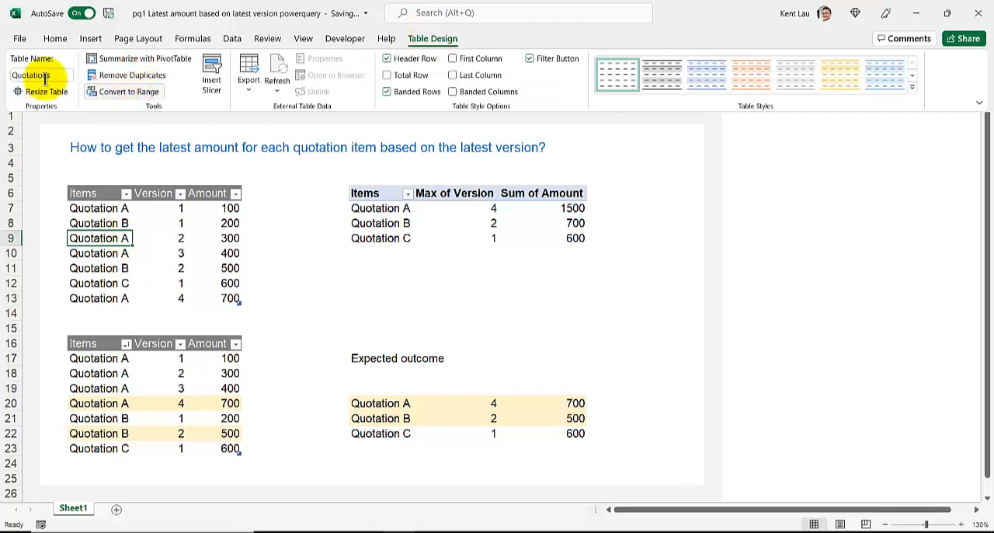
click(229, 38)
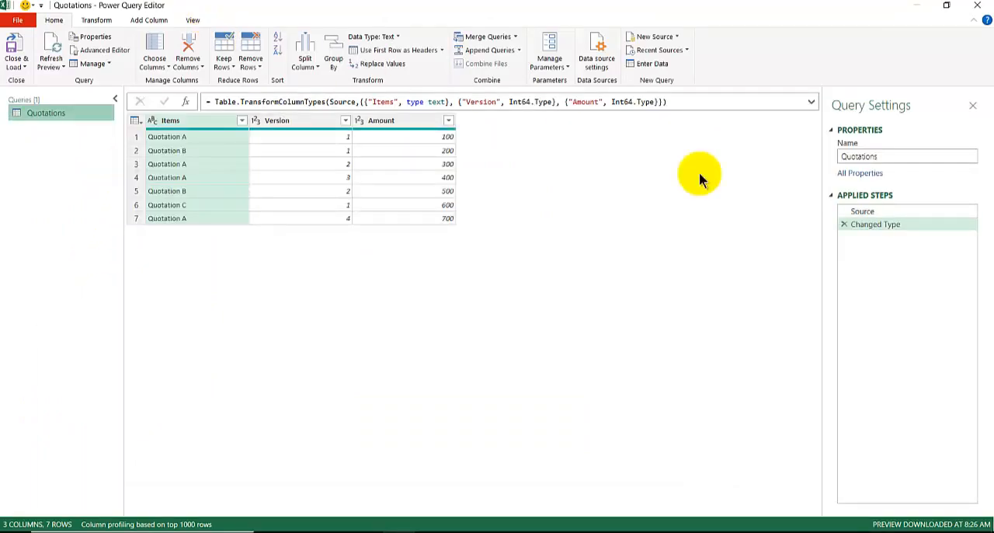
- Delete the Changed Type step from the Quotations query and reposition the editor window over the worksheet
click(844, 224)
drag(271, 11, 611, 128)
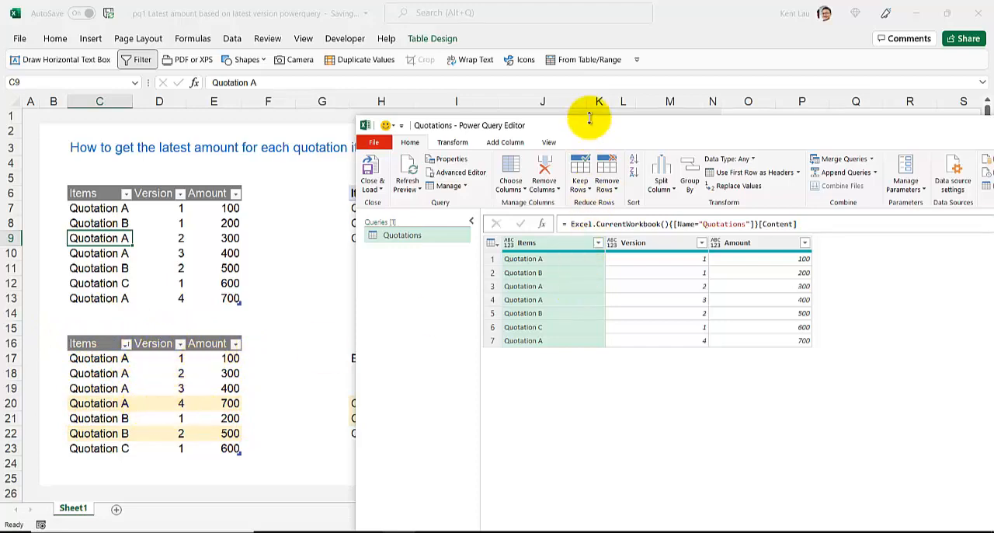
drag(588, 122, 311, 88)
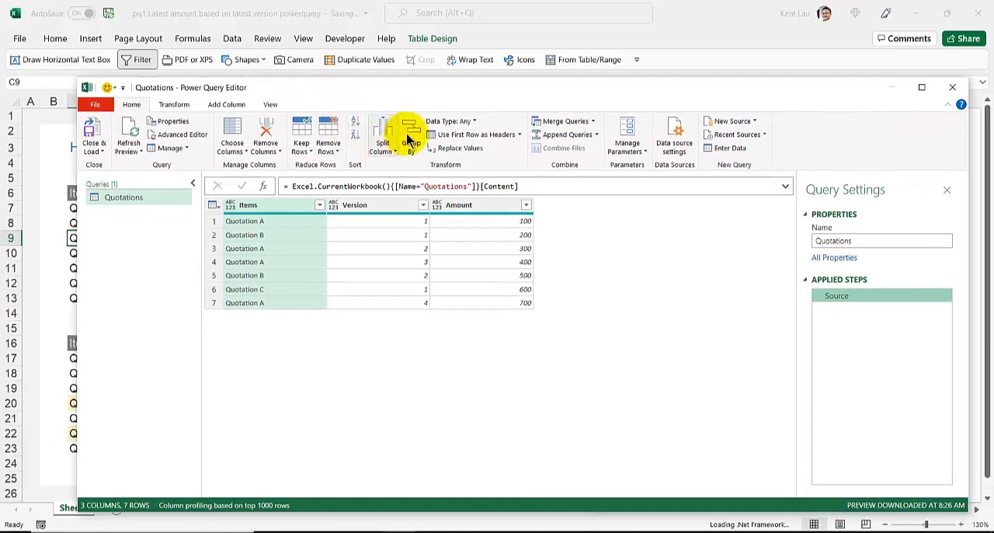
- Set up a Group By on Items with the Max operation on the Version column
click(412, 156)
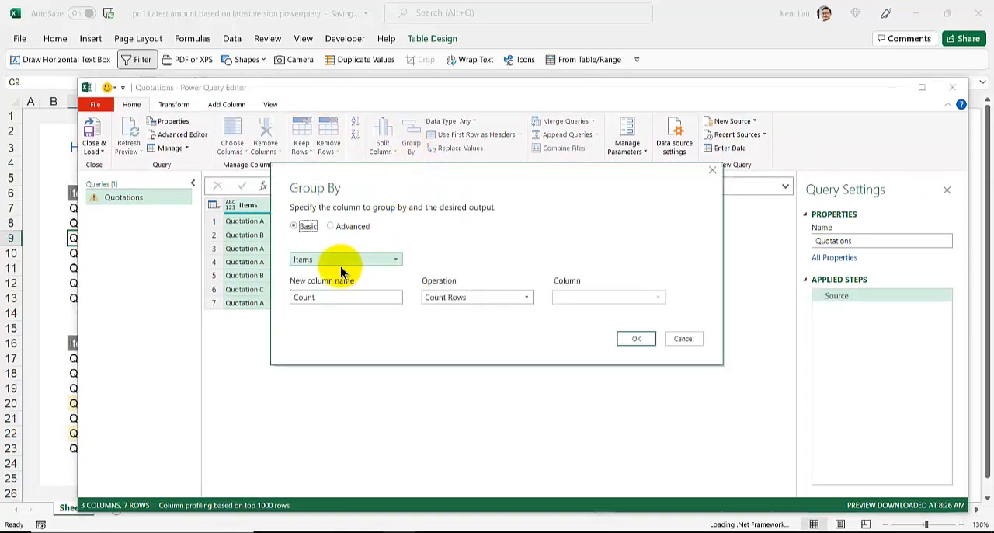
click(450, 297)
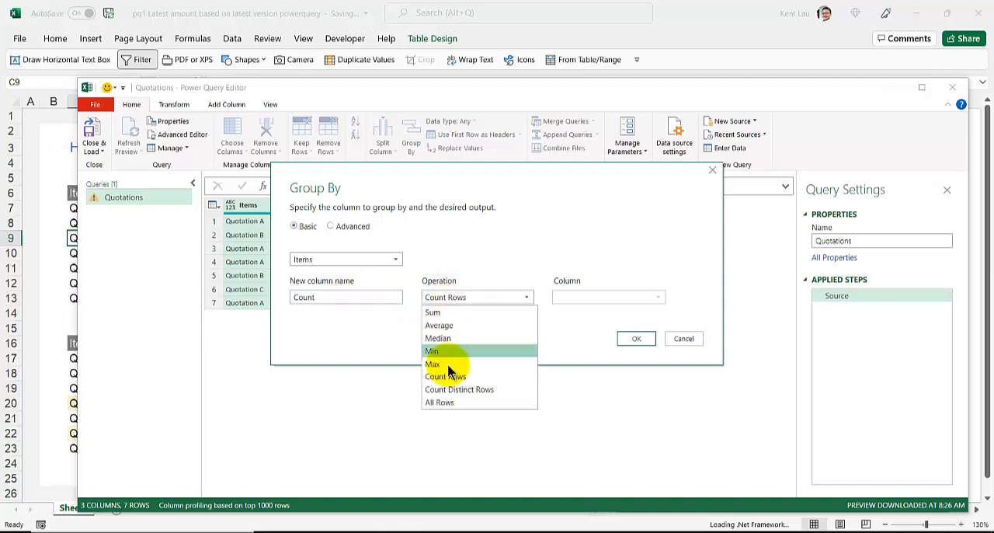
click(448, 364)
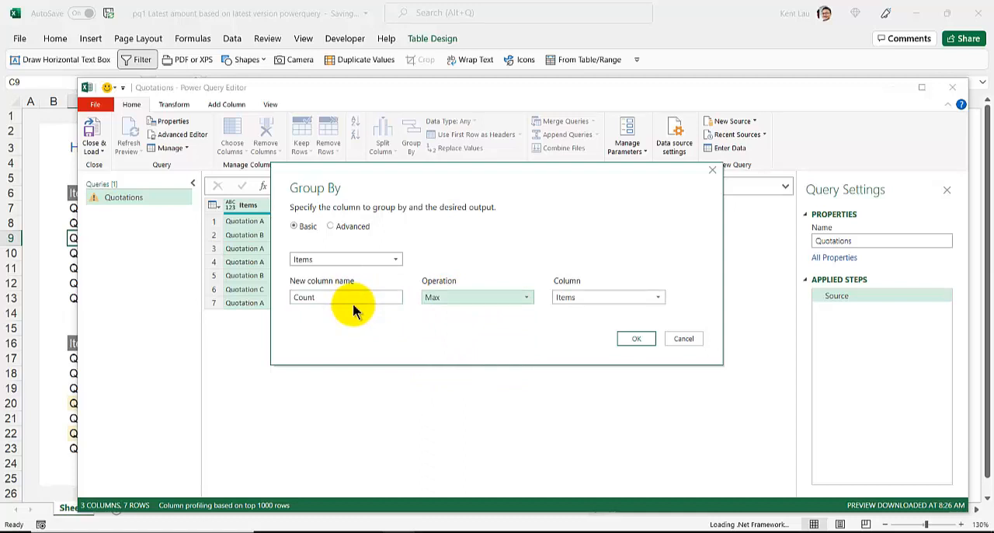
click(568, 299)
click(570, 326)
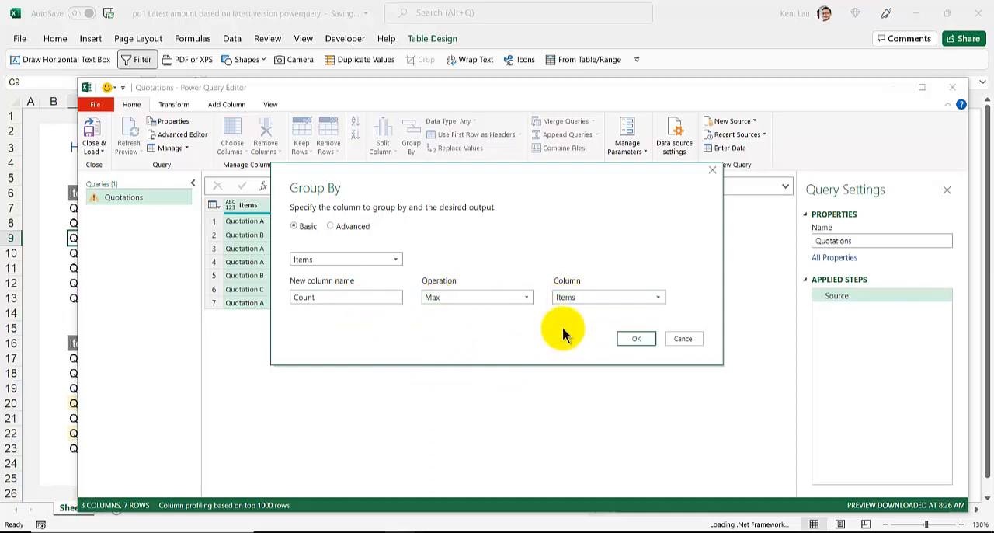
- Switch the Group By to Advanced, add an All Rows aggregation named Alls, and apply the grouping
click(333, 226)
click(318, 357)
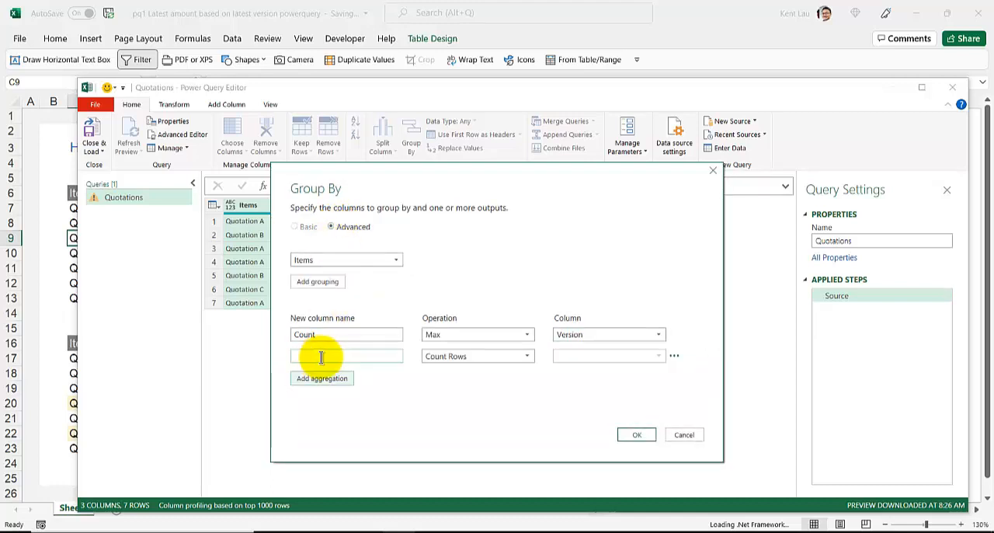
click(439, 359)
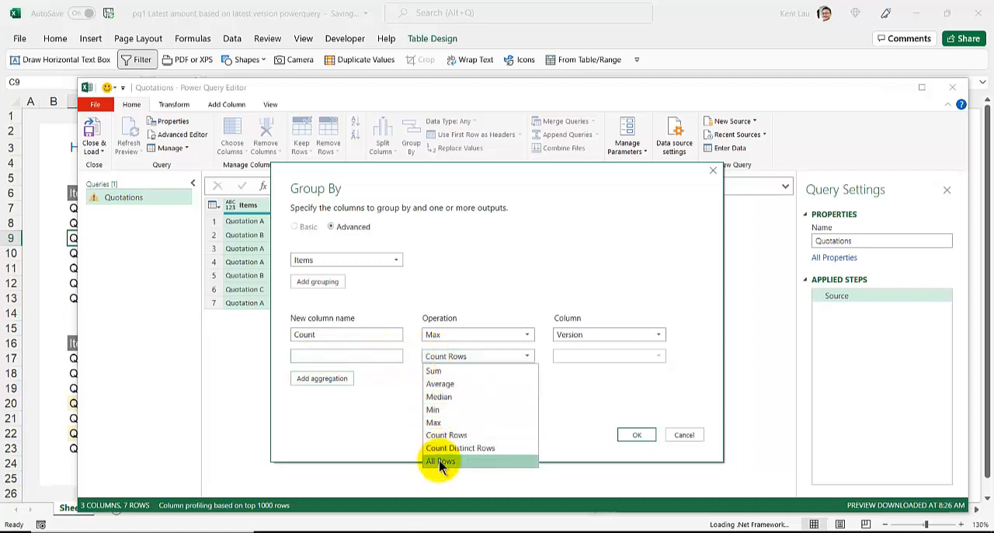
click(440, 461)
click(377, 356)
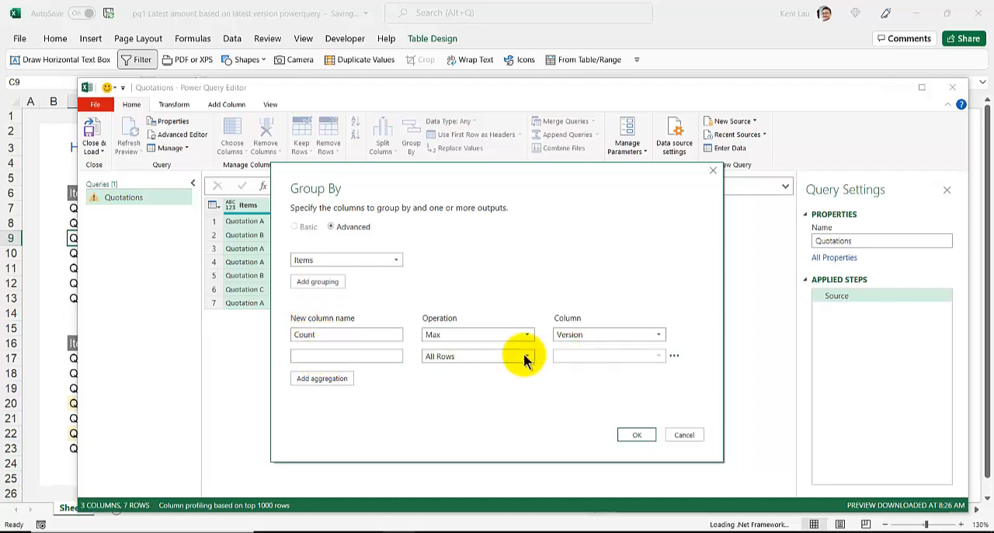
click(622, 434)
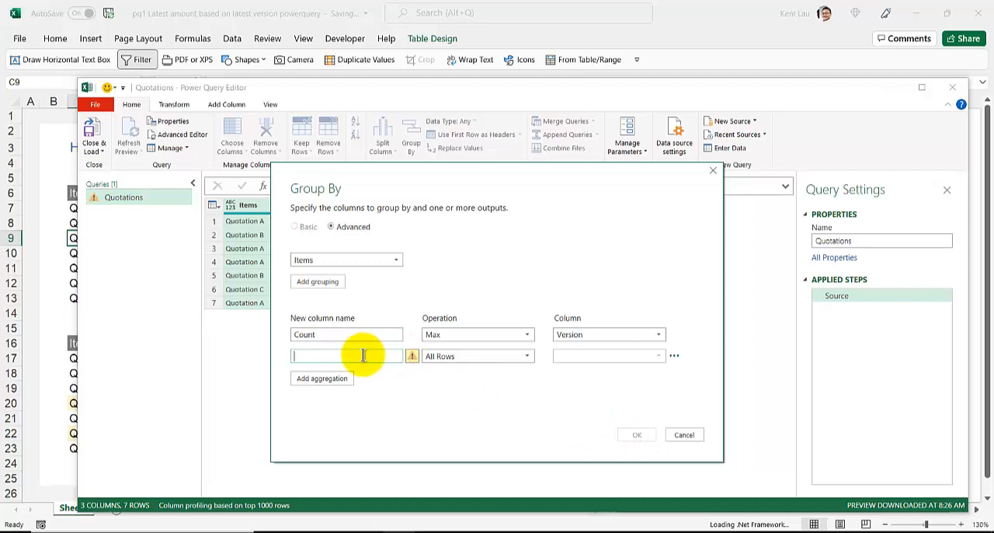
text(Alls)
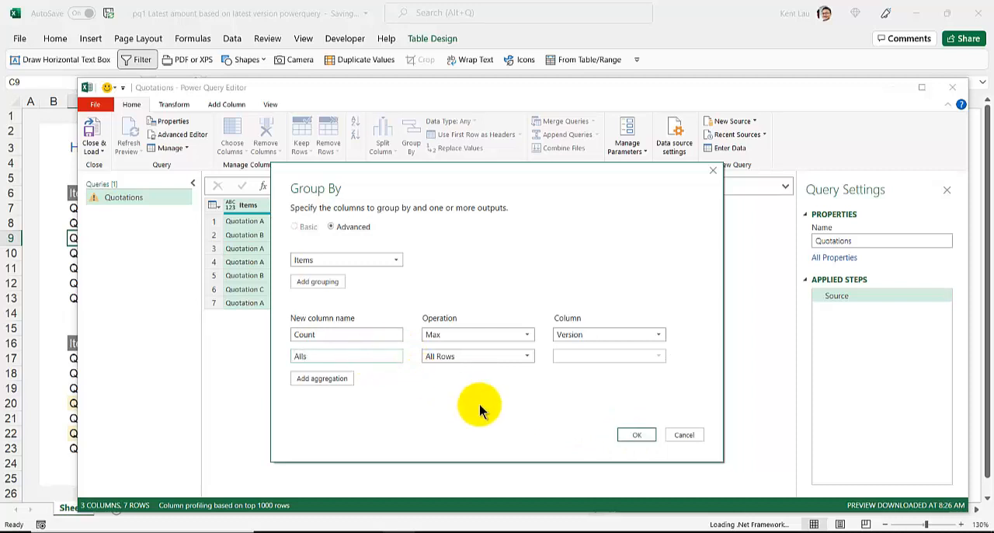
click(629, 431)
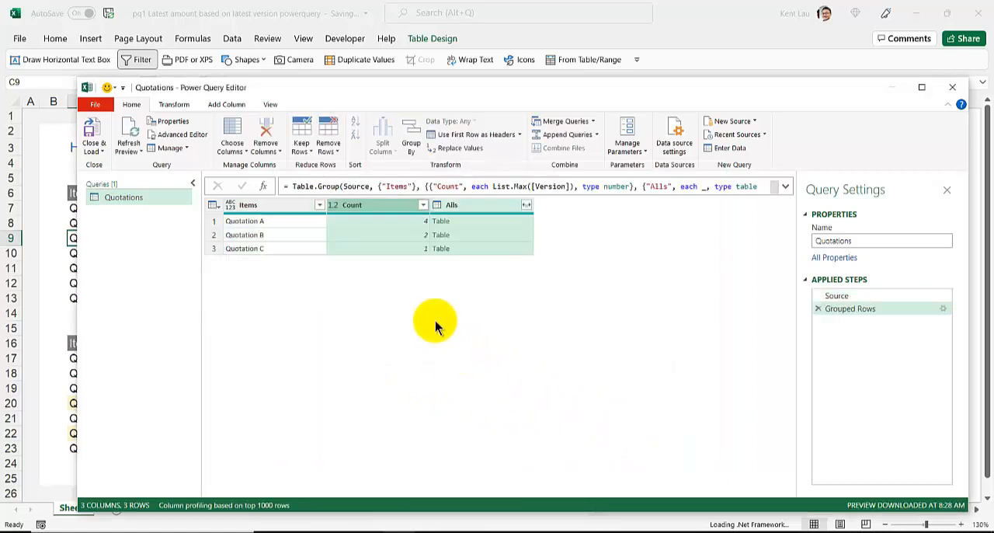
- Preview the nested Alls tables for Quotation A and Quotation B, enlarging the preview area
click(470, 222)
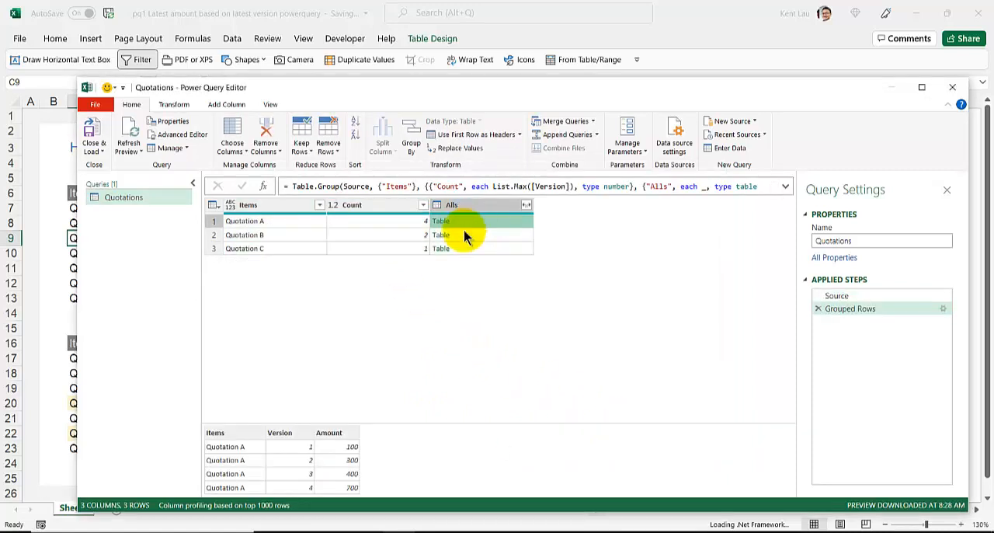
drag(362, 421, 365, 266)
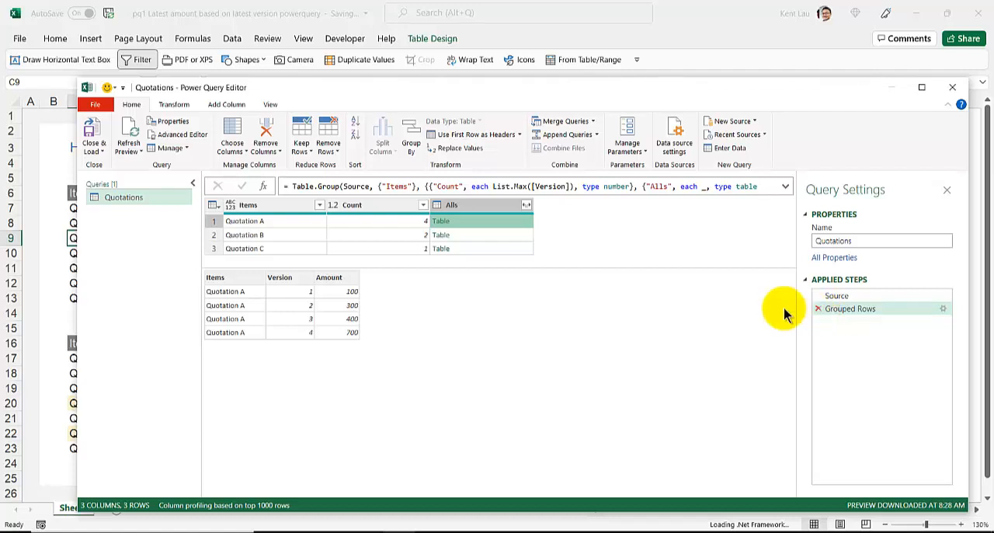
click(478, 235)
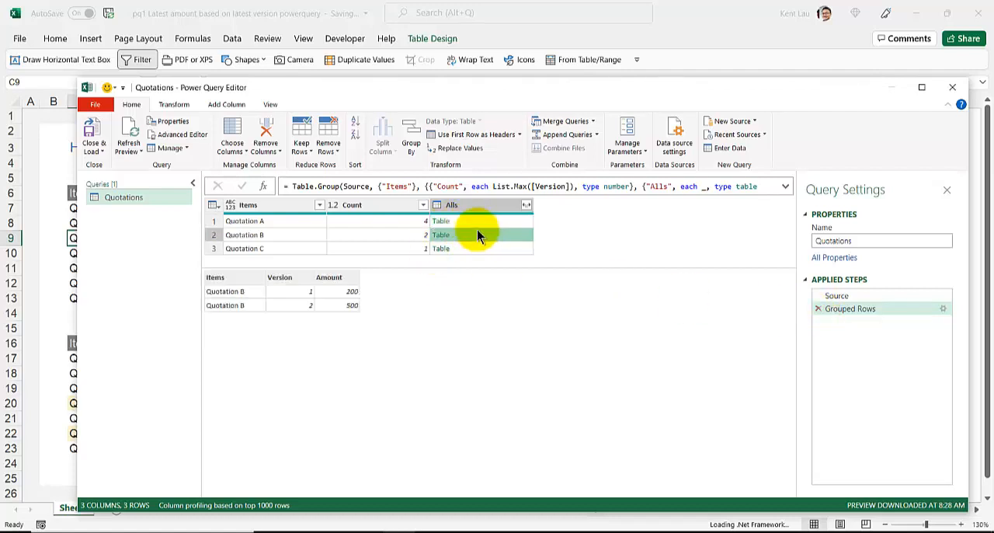
click(473, 220)
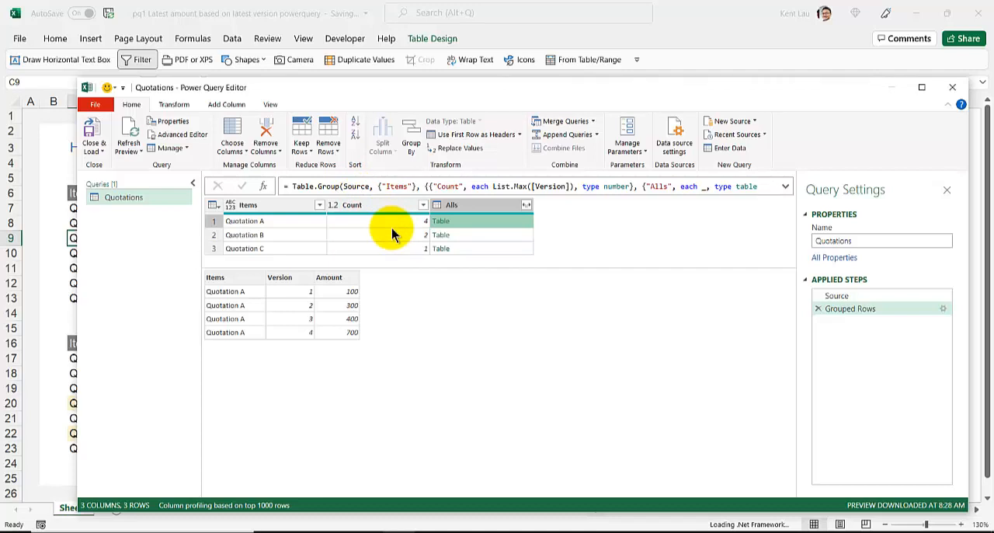
- Reopen the Grouped Rows settings, try adding Version as a second grouping column, and delete that grouping
click(860, 309)
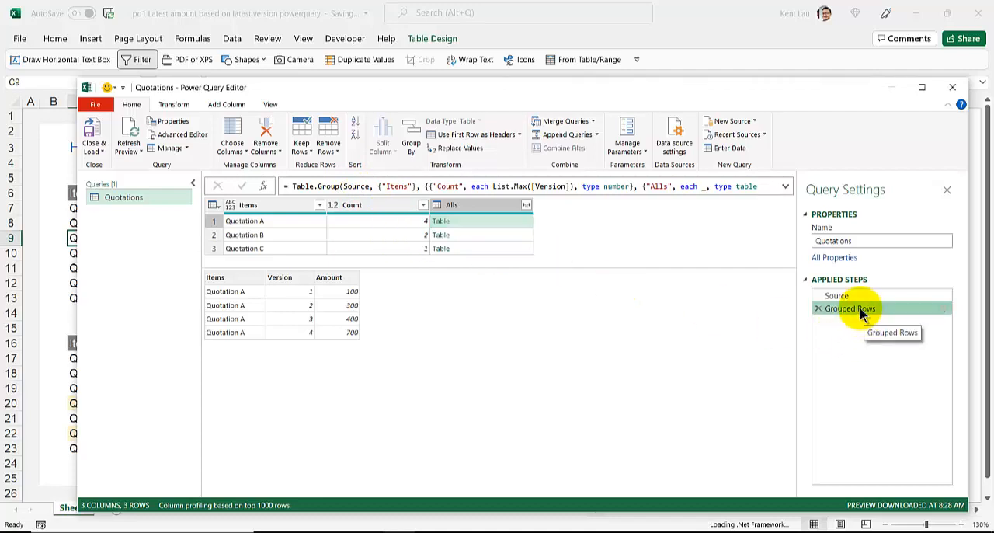
double_click(860, 309)
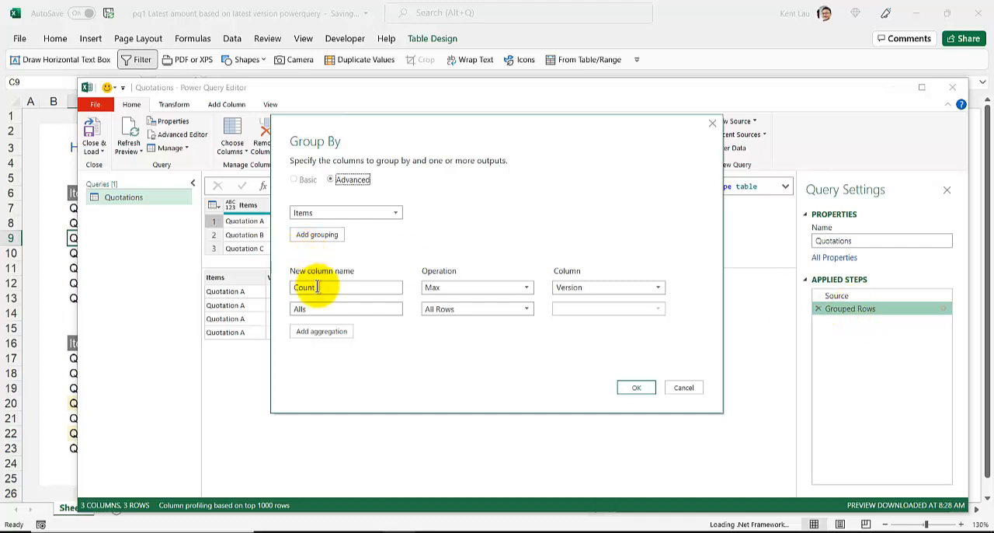
click(464, 309)
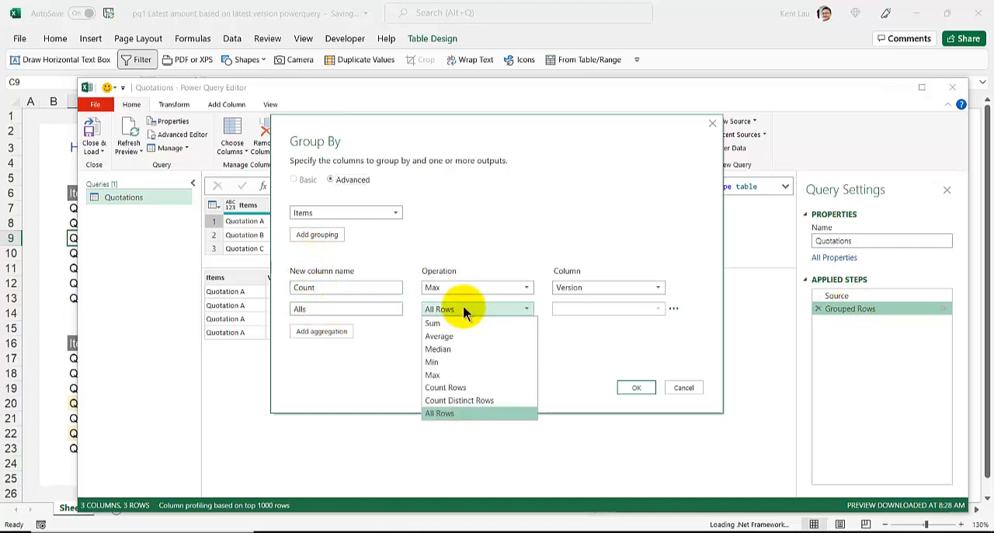
click(463, 308)
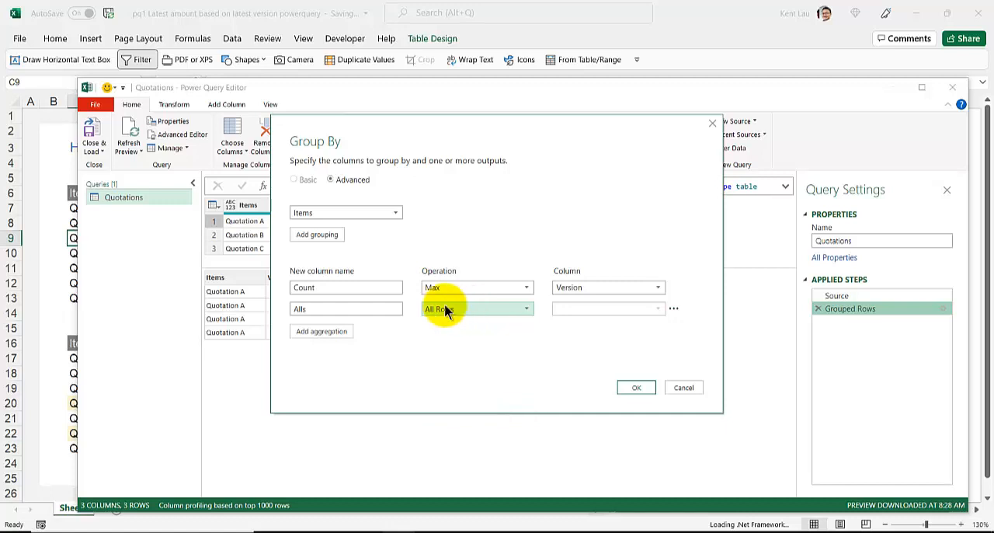
click(317, 234)
click(316, 232)
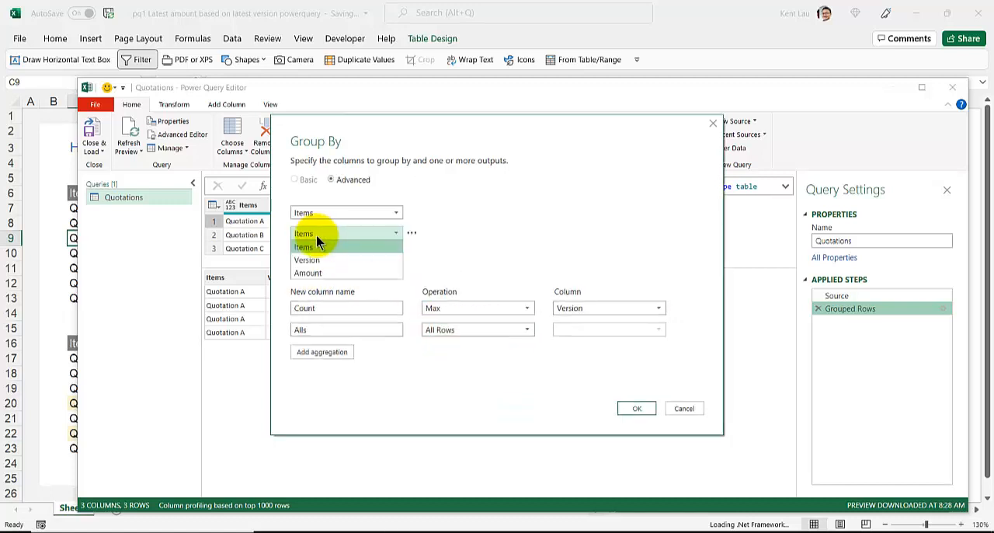
click(313, 258)
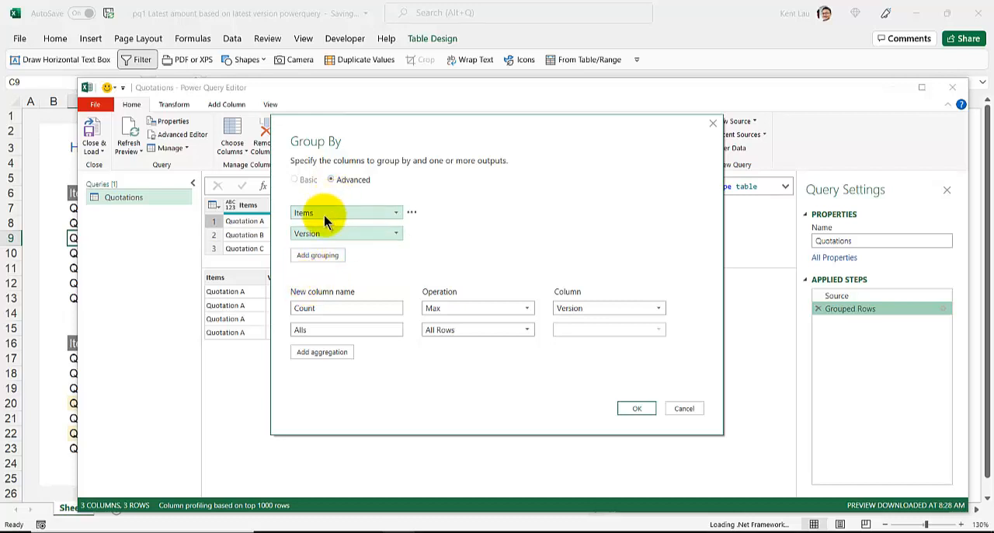
click(412, 233)
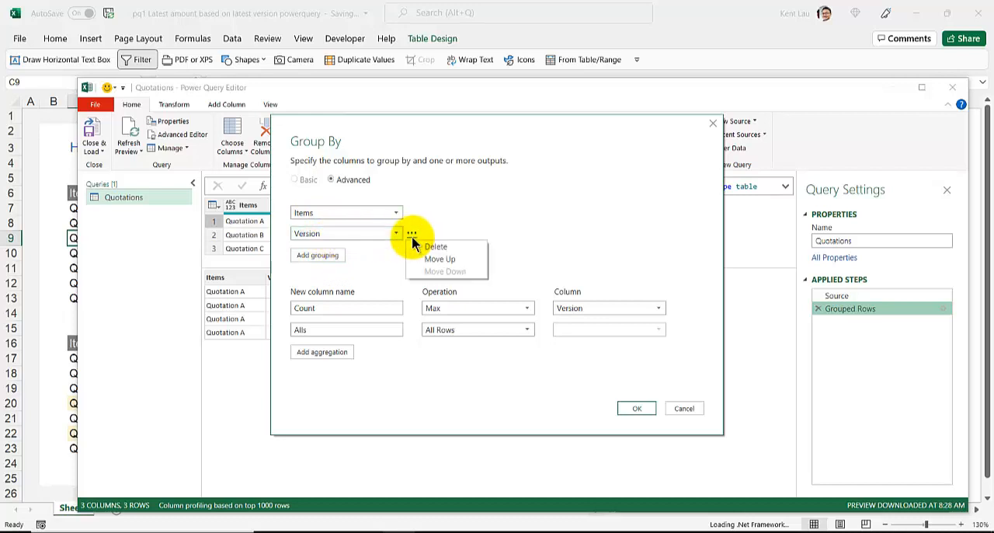
click(423, 246)
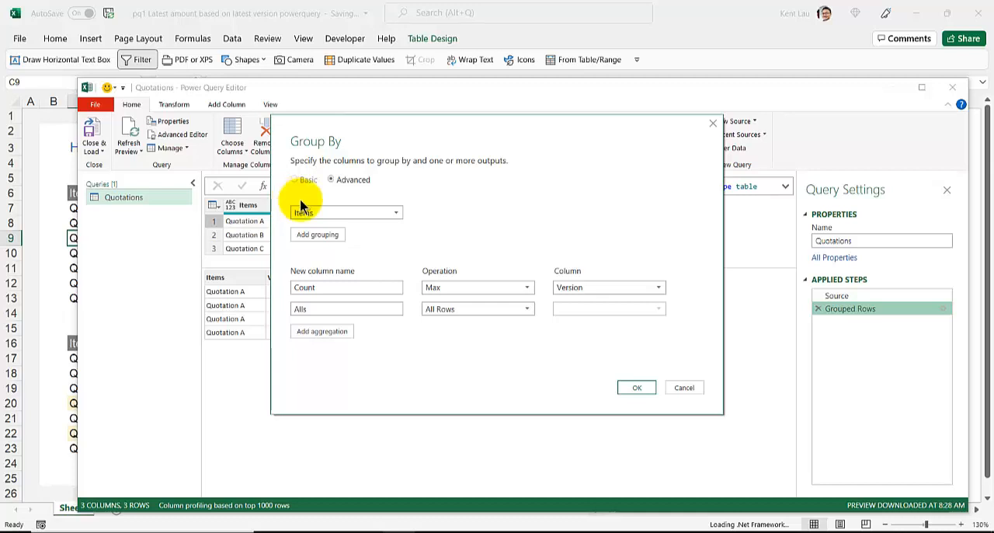
- Delete the Alls aggregation from the Group By settings and apply the change
click(672, 309)
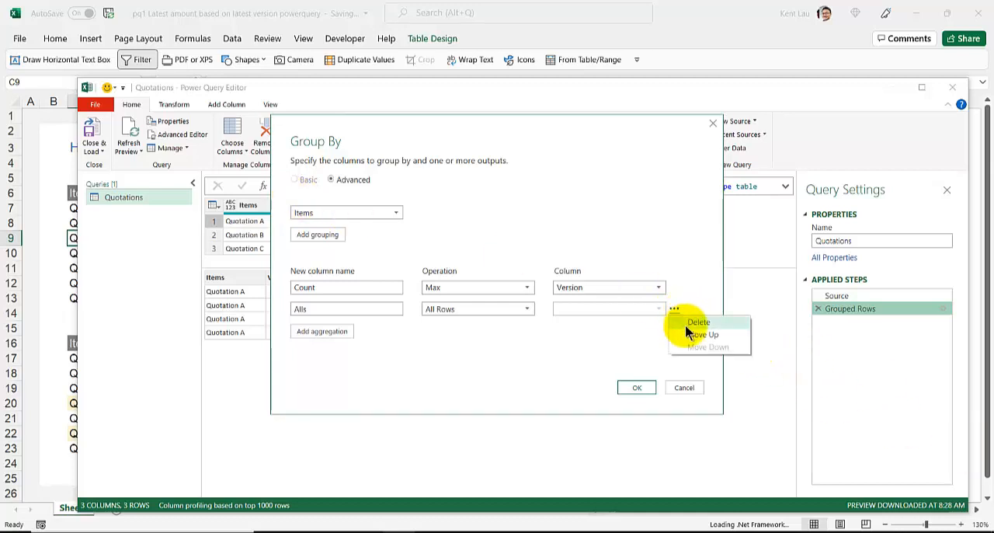
click(688, 323)
click(637, 388)
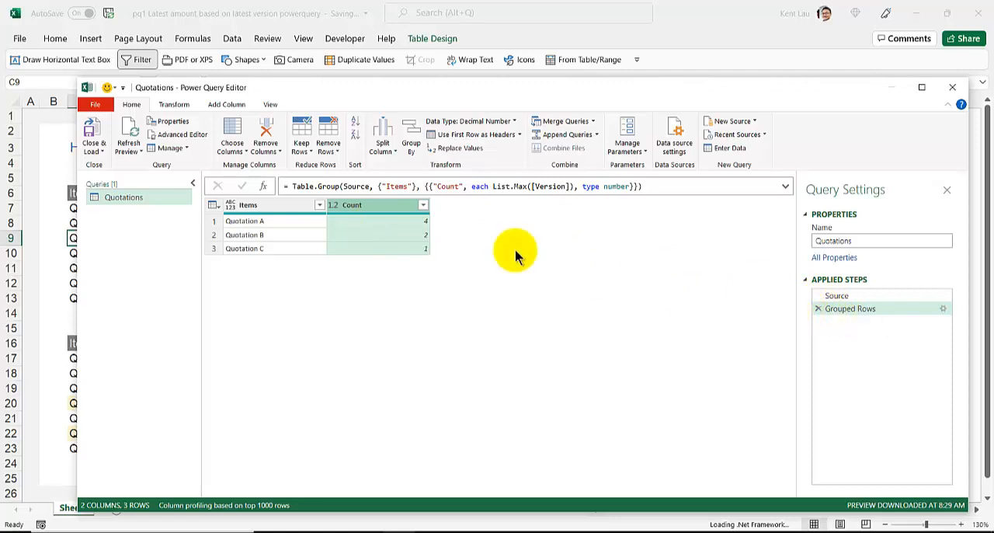
- Edit the Grouped Rows step in Advanced mode to add an All Rows aggregation named Alls again
double_click(886, 311)
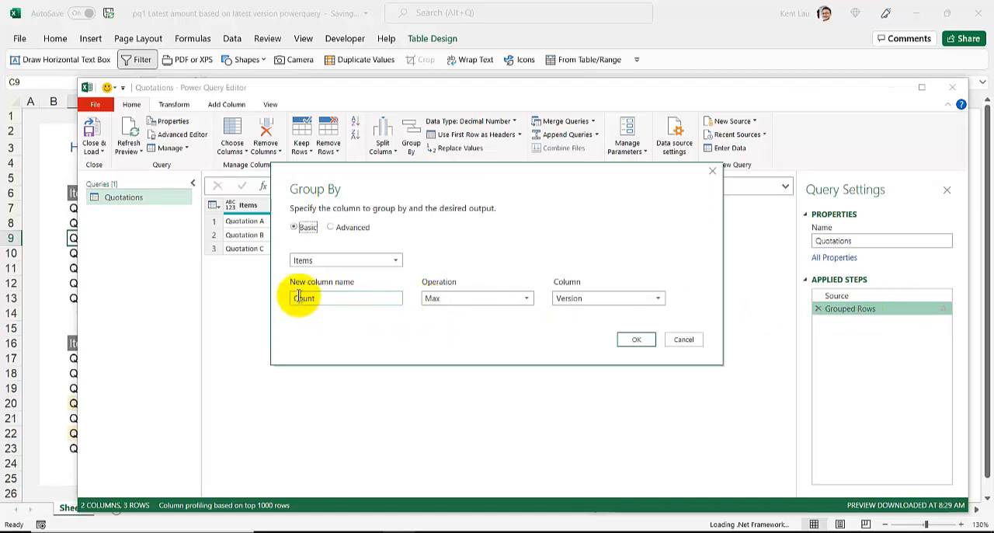
click(331, 226)
click(306, 355)
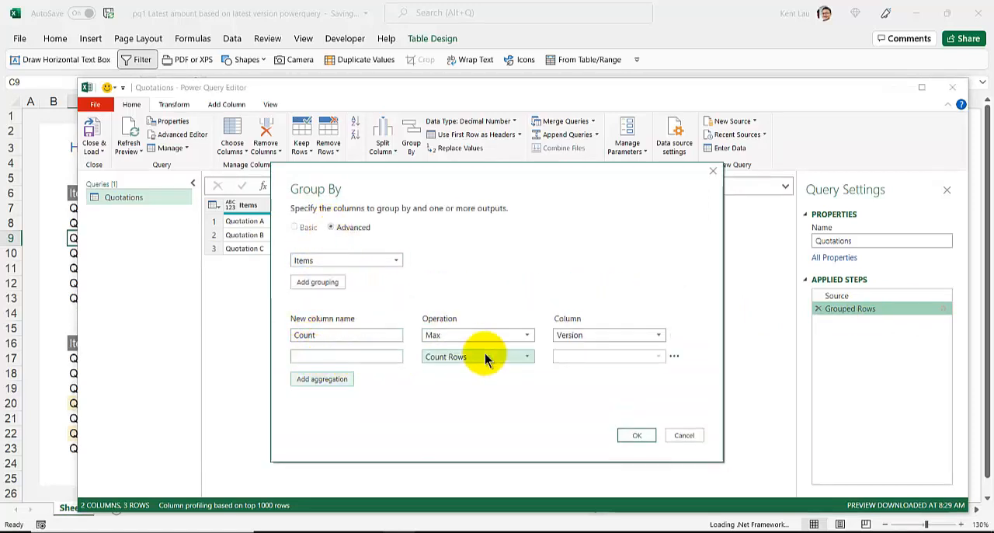
click(447, 357)
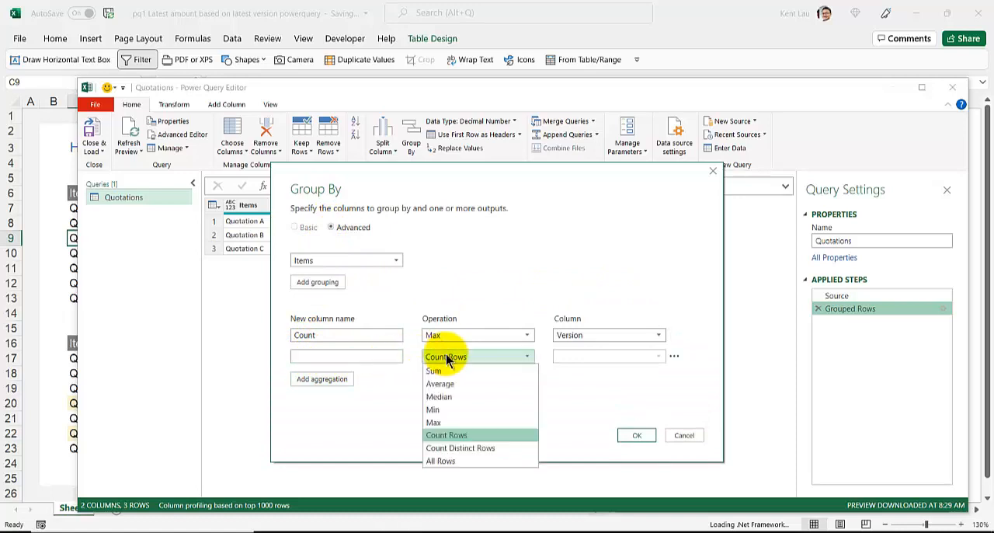
click(443, 461)
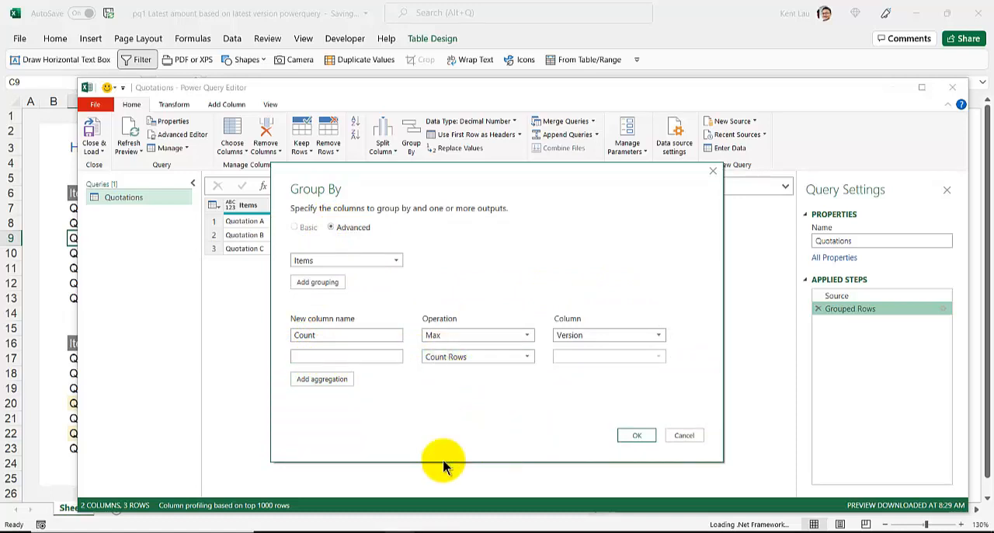
click(366, 359)
text(Alls)
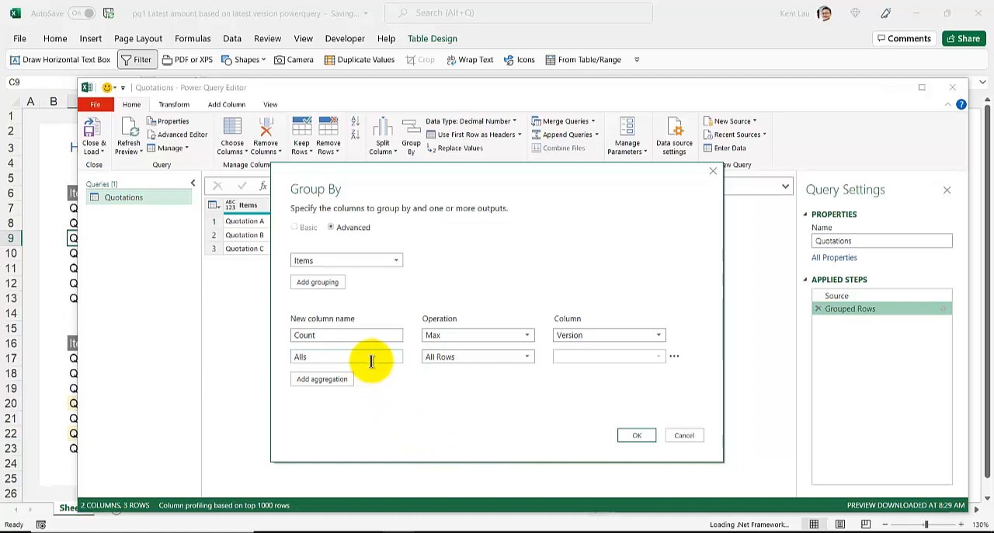
click(630, 436)
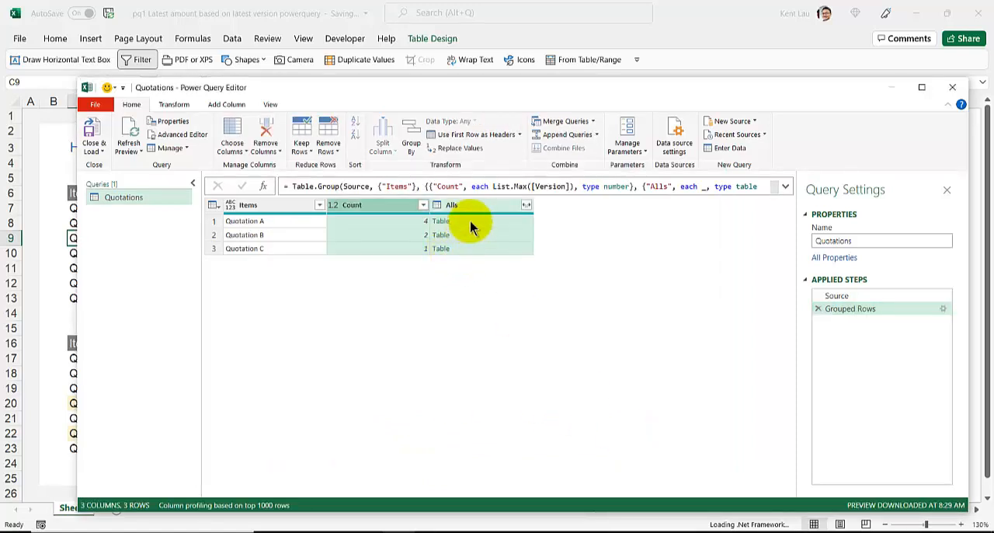
- Examine the nested rows of the Alls table for Quotation A
click(470, 220)
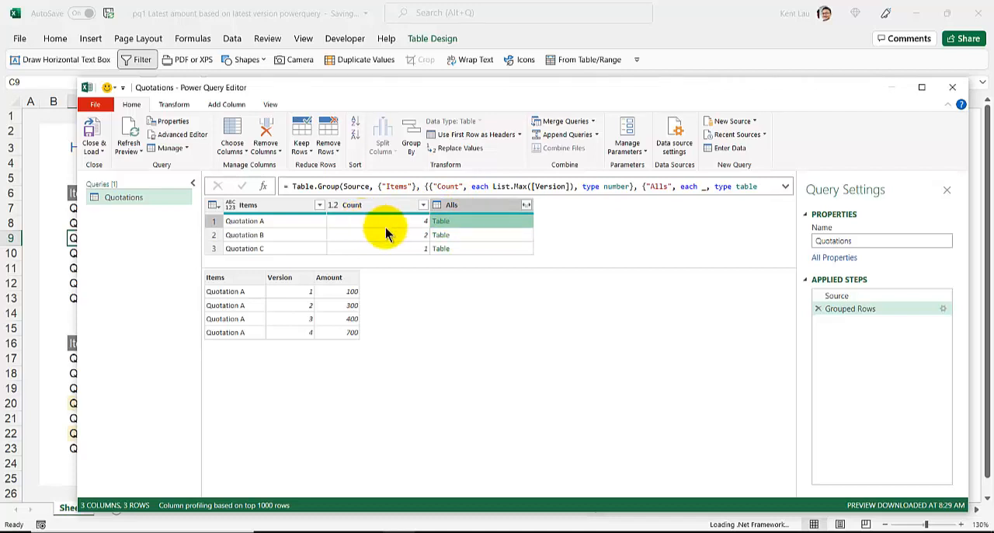
click(465, 208)
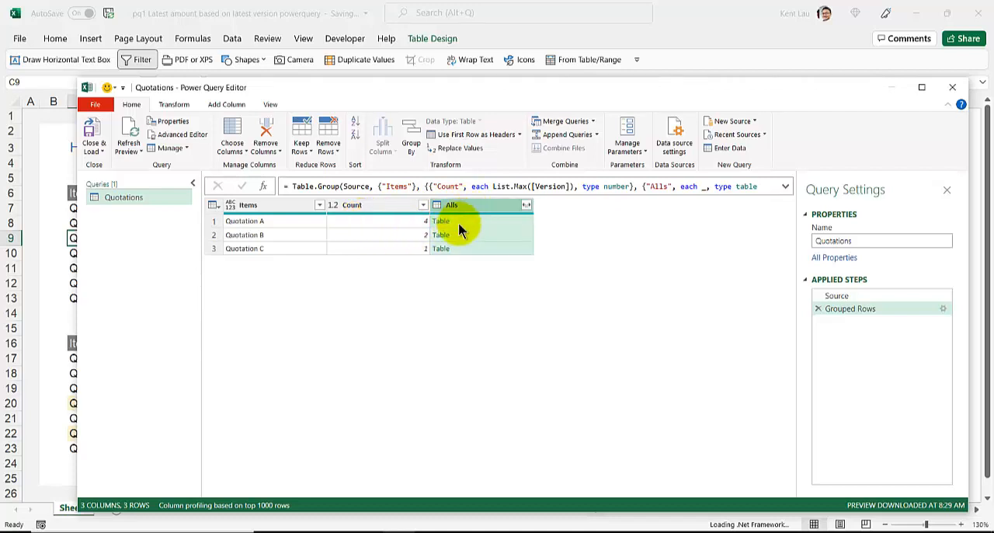
click(459, 224)
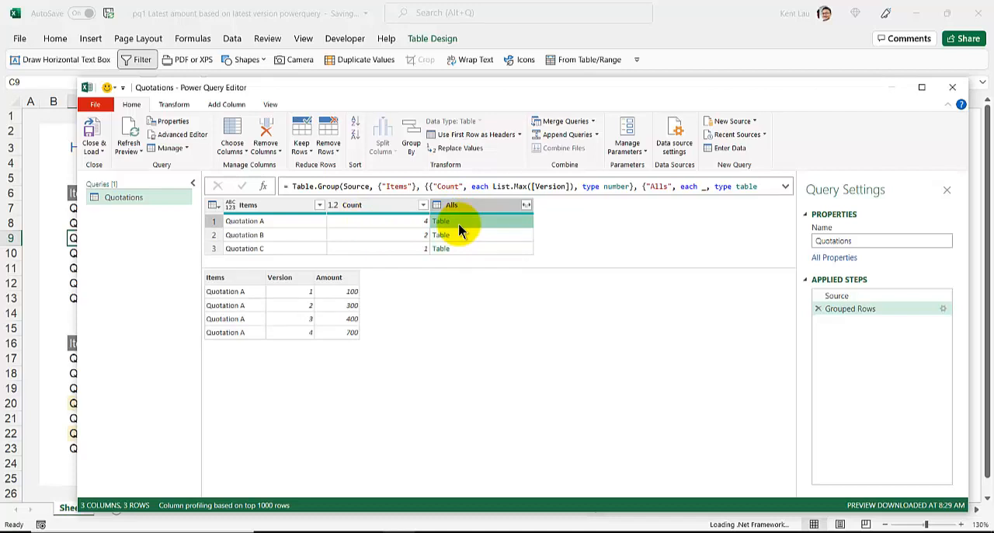